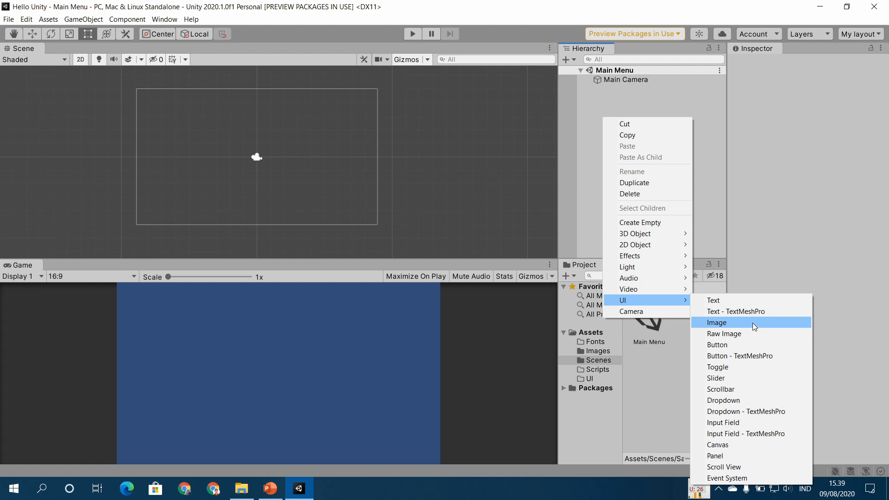
Step: Add a UI Image to the Main Menu scene, check the EventSystem and Canvas created with it, and leave the Image selected
left_click(752, 323)
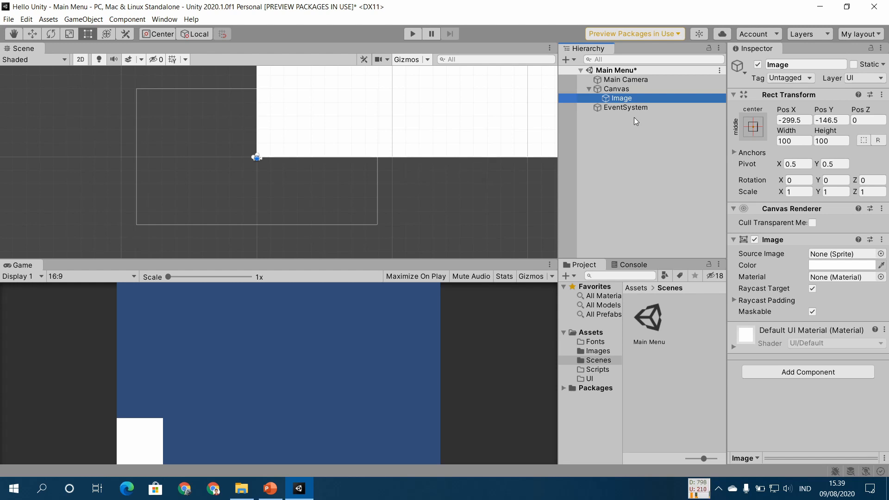
left_click(640, 107)
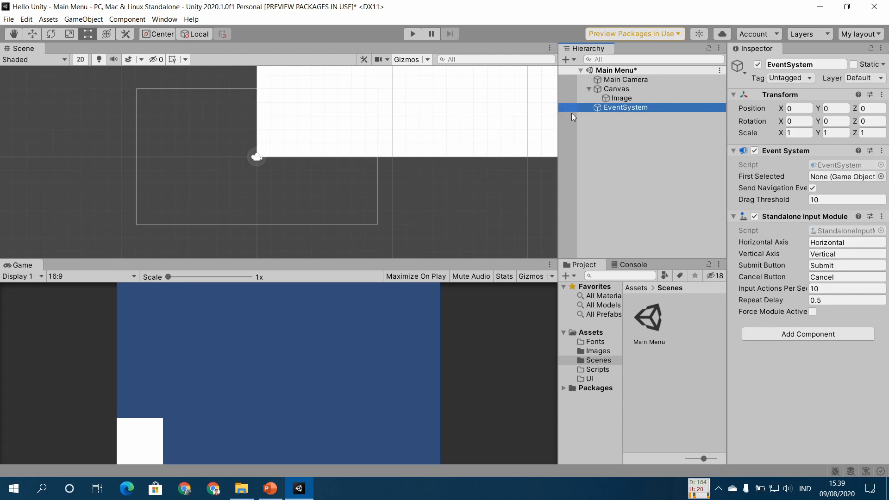
left_click(626, 99)
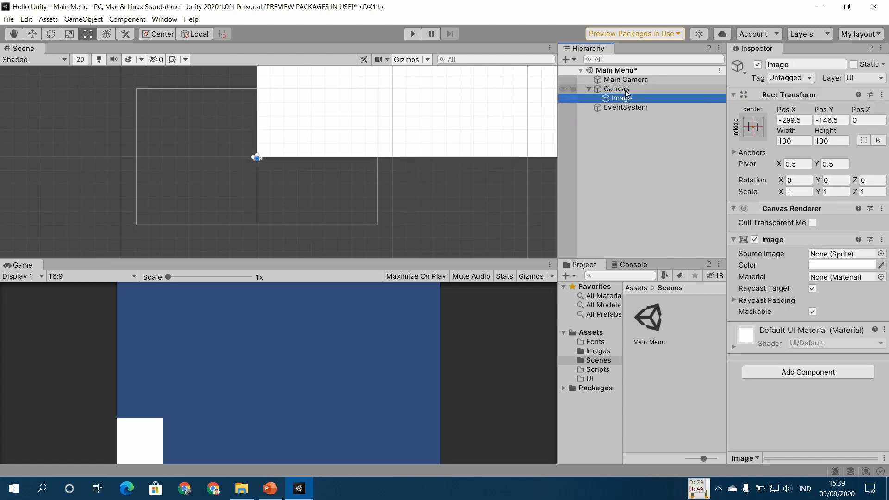
left_click(625, 90)
left_click(624, 100)
left_click(624, 92)
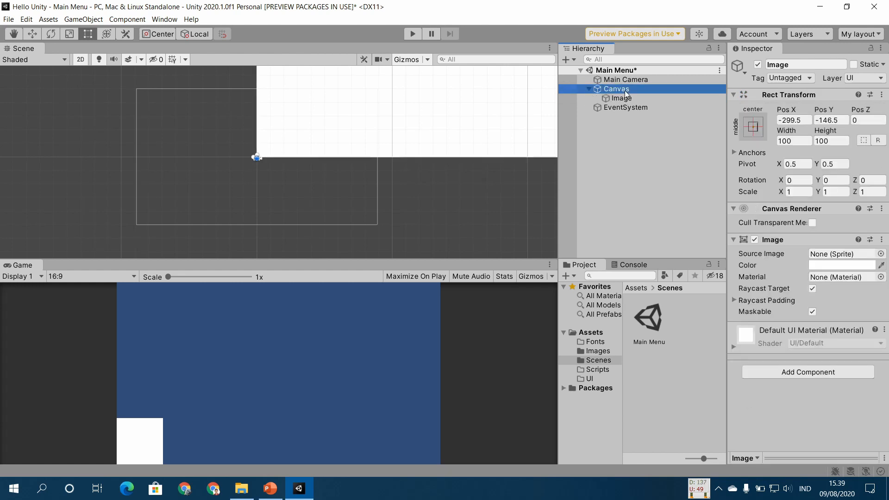
left_click(630, 98)
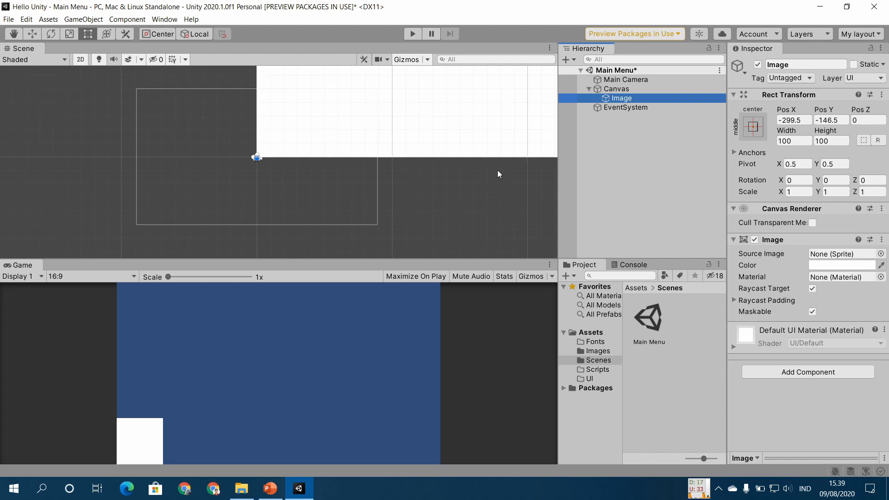
Step: Examine the canvas outline, the camera frame and the new image's position on the canvas in the Scene view
scroll(502, 190, "up", 5)
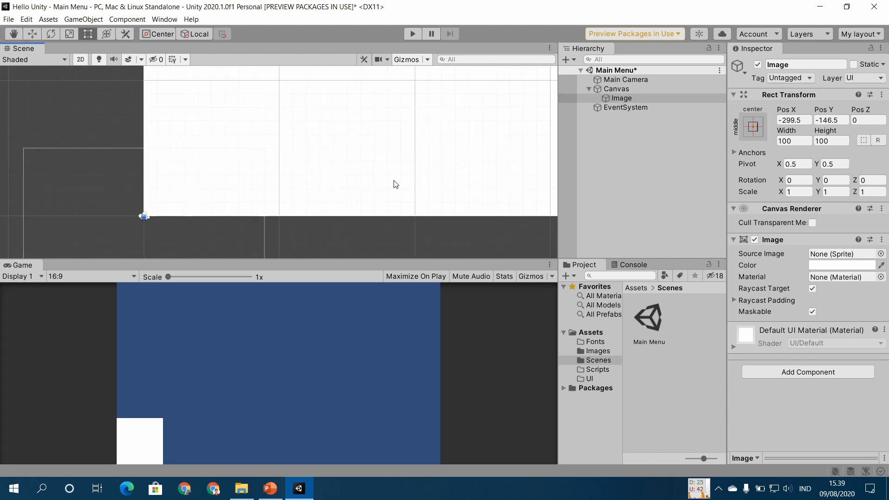
scroll(393, 180, "down", 10)
middle_click_drag(472, 121, 305, 164)
scroll(304, 165, "down", 15)
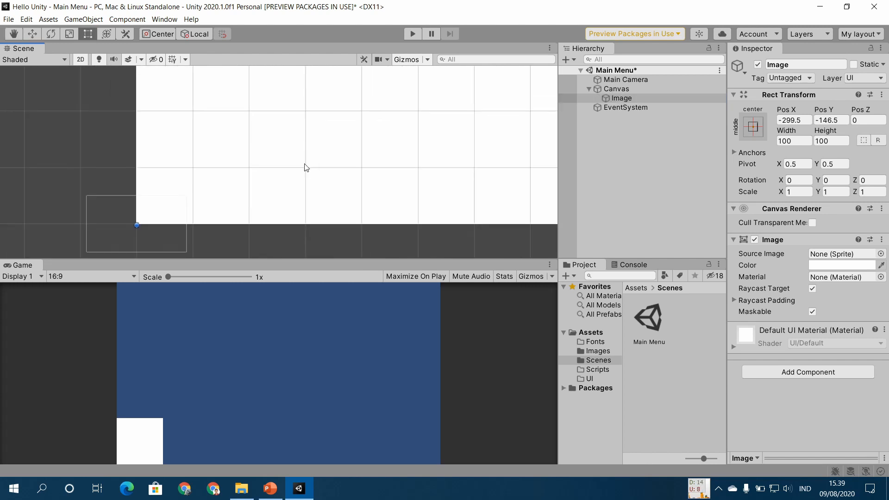
scroll(304, 165, "down", 20)
middle_click_drag(454, 98, 295, 161)
scroll(296, 160, "down", 5)
scroll(296, 159, "down", 15)
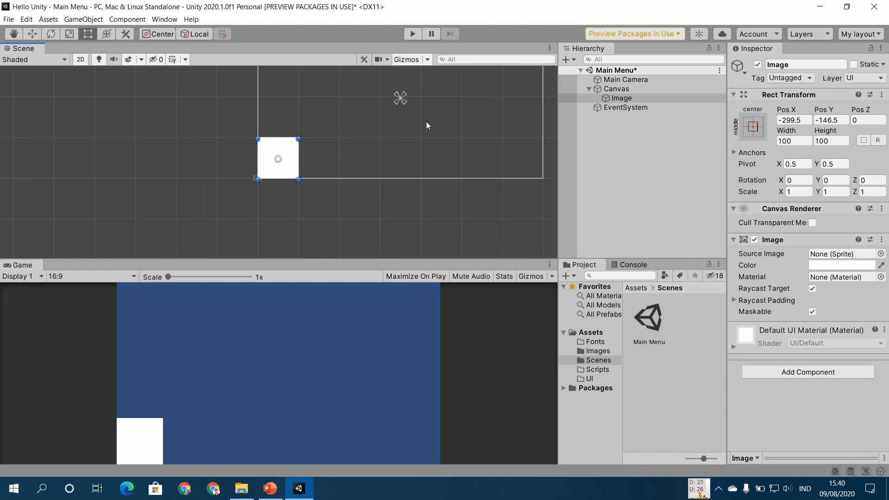
middle_click_drag(443, 109, 361, 165)
scroll(361, 165, "down", 5)
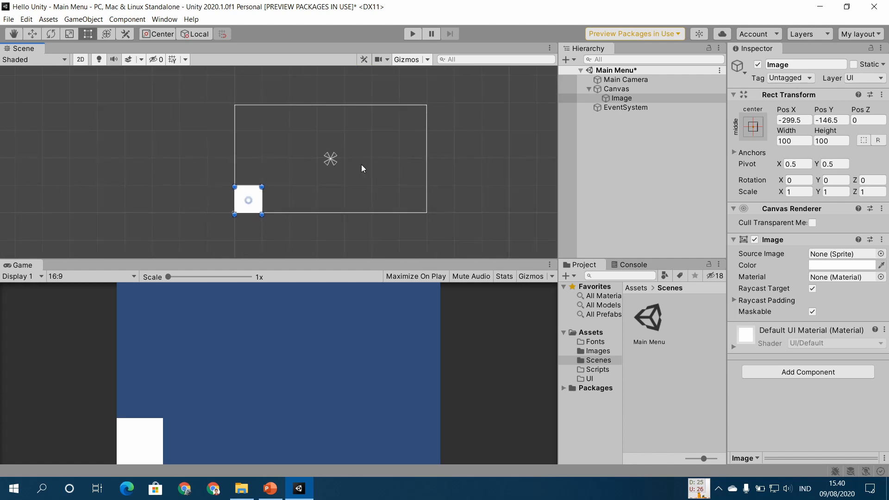
scroll(362, 166, "up", 3)
middle_click_drag(270, 213, 424, 170)
scroll(423, 176, "up", 8)
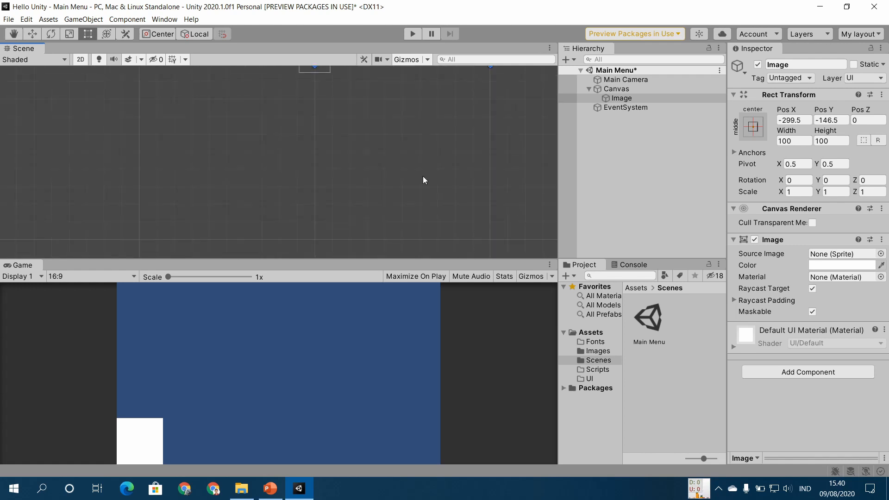
middle_click_drag(382, 138, 375, 238)
scroll(343, 178, "up", 7)
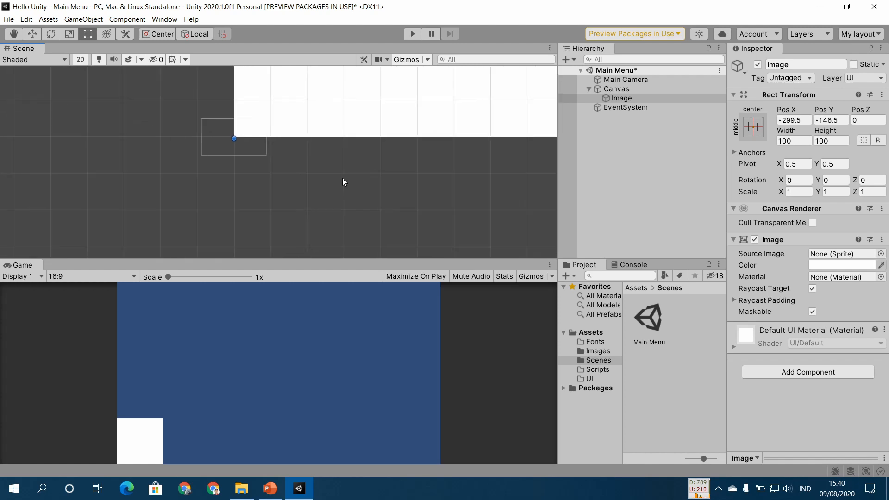
scroll(342, 181, "down", 3)
middle_click_drag(322, 173, 398, 203)
scroll(467, 229, "up", 5)
scroll(463, 127, "down", 10)
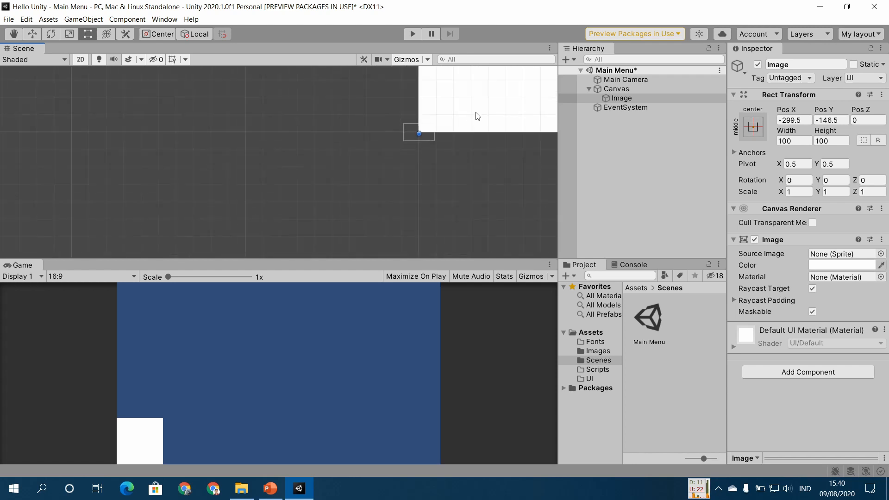
middle_click_drag(476, 115, 410, 167)
scroll(410, 167, "down", 5)
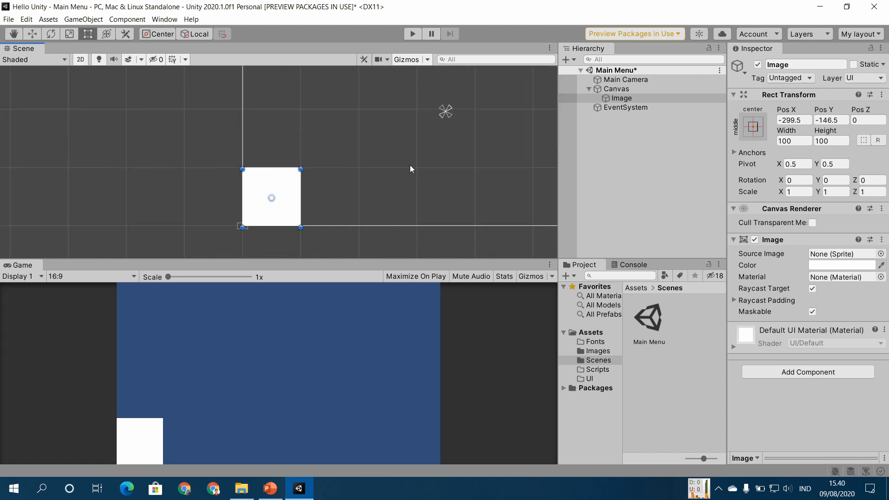
middle_click_drag(462, 123, 343, 171)
scroll(333, 145, "up", 3)
scroll(332, 141, "up", 3)
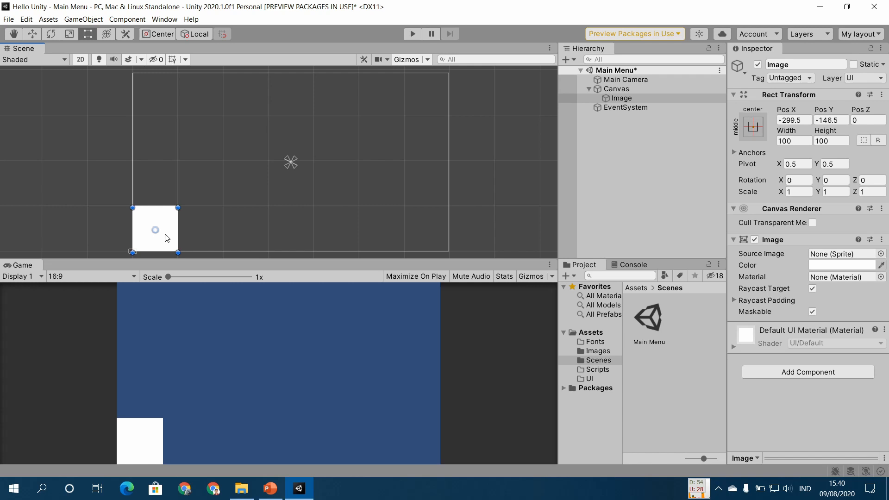
Step: Assign the menu_background sprite from the Images folder as the Image's Source Image
left_click(601, 351)
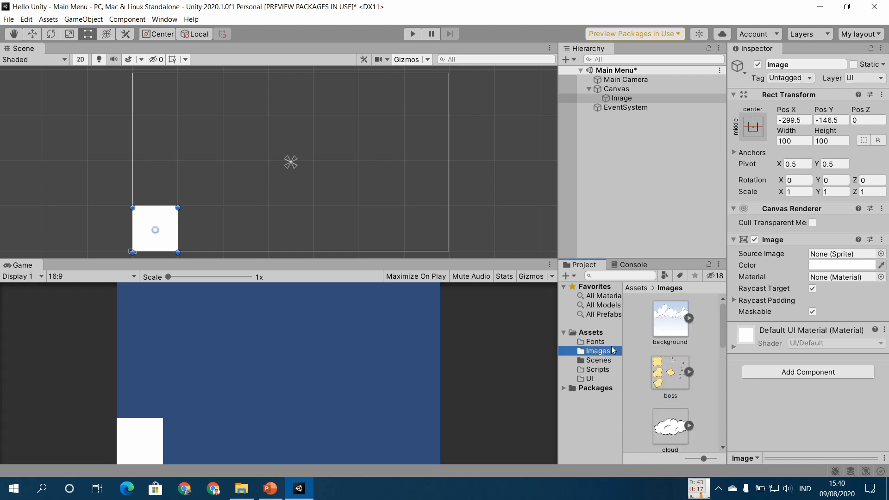
scroll(697, 369, "down", 5)
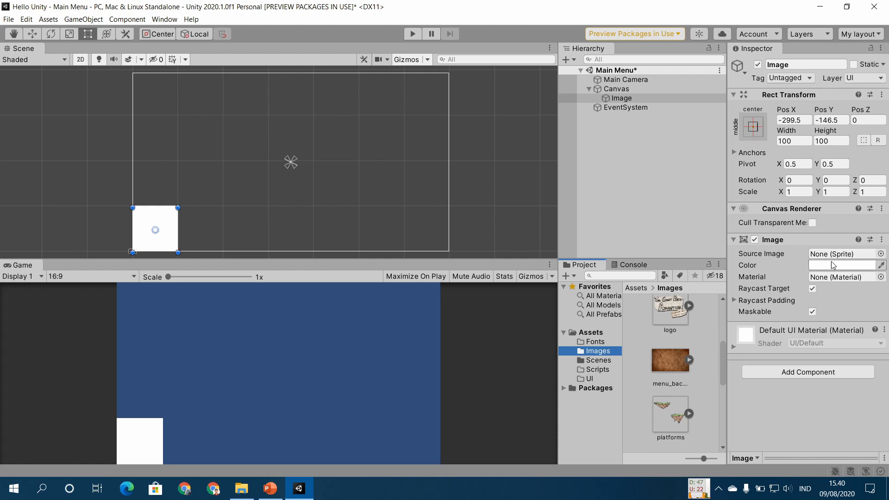
left_click(667, 366)
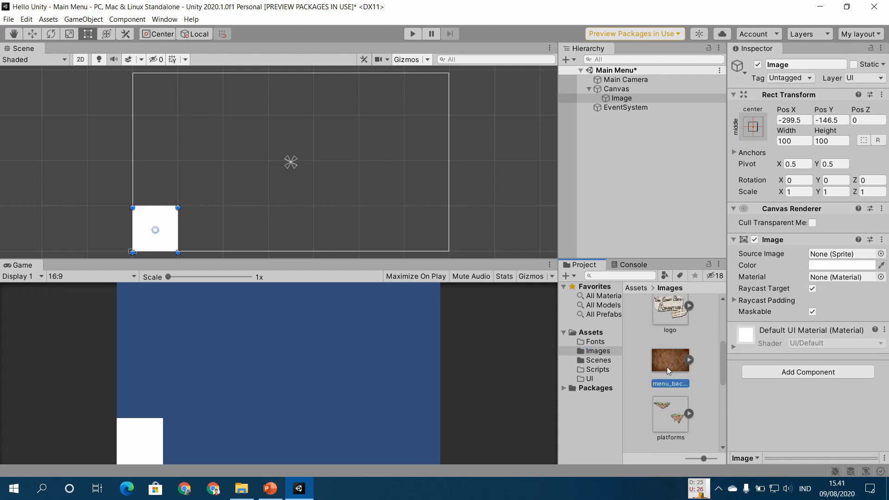
left_click_drag(667, 366, 824, 257)
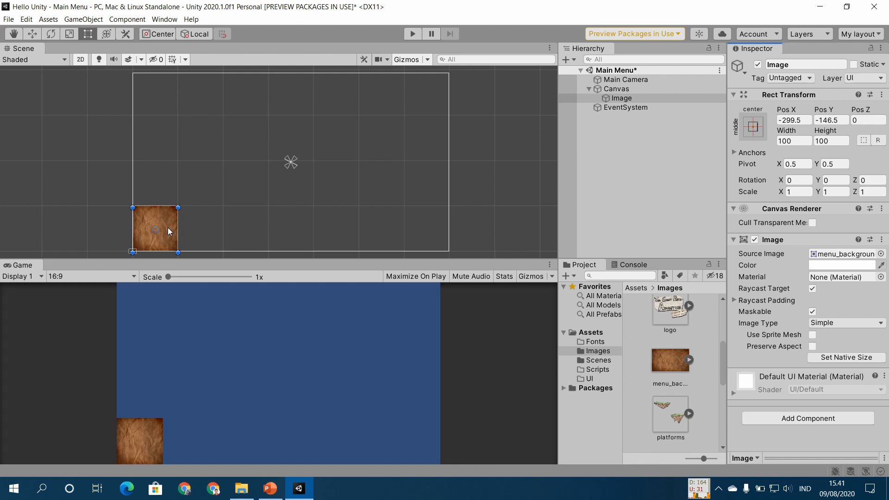
Step: Check the Image's width and height fields, look up the pixel dimensions of menu_background.png in File Explorer, and return to Unity
left_click(792, 141)
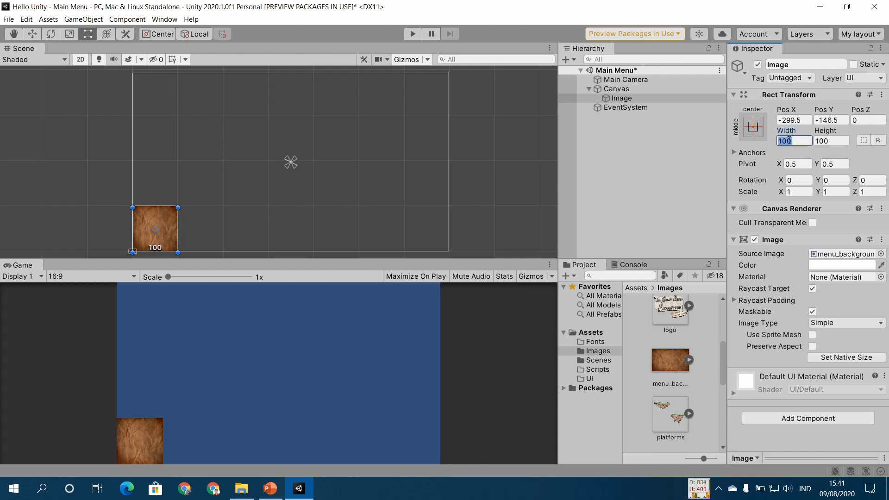
left_click(833, 139)
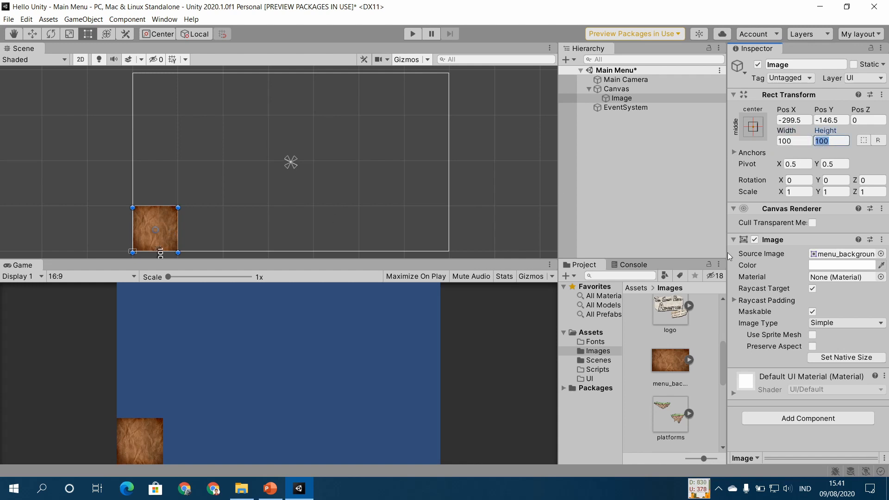
left_click(665, 367)
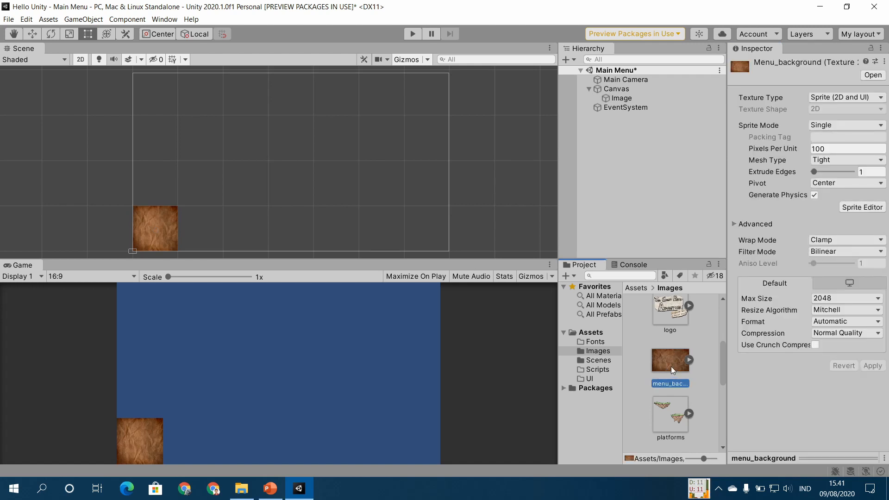
left_click(241, 488)
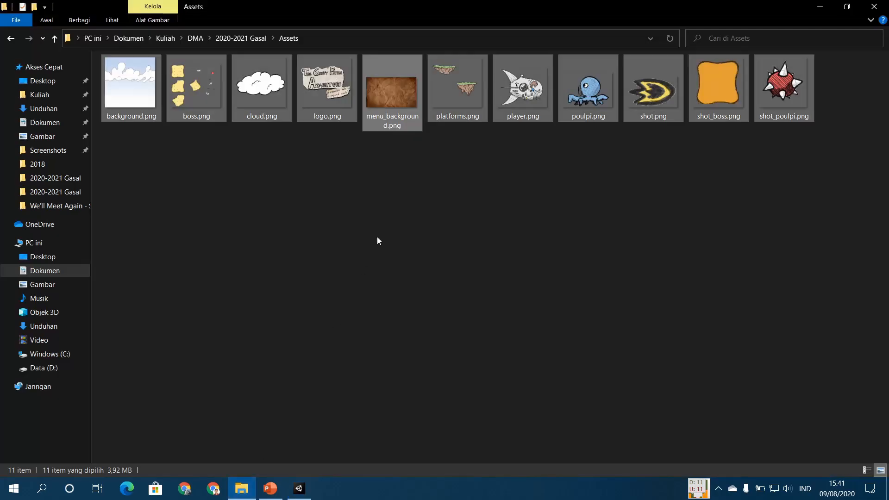
mouse_move(399, 109)
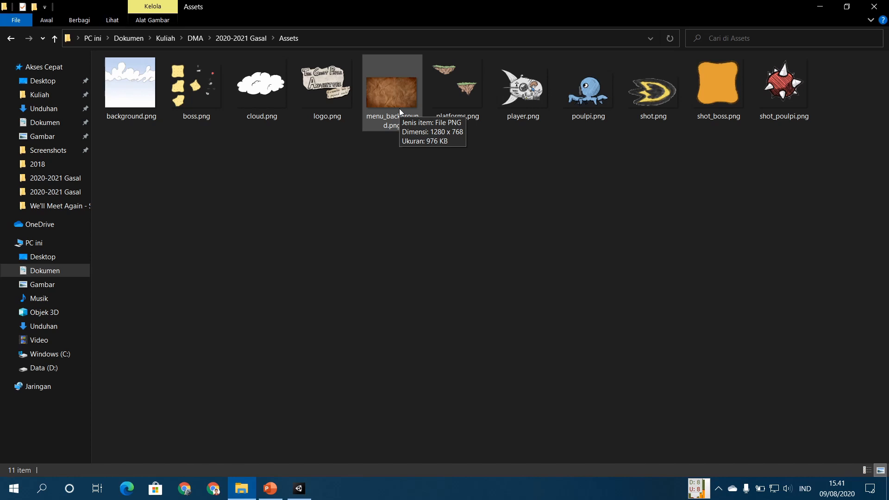
left_click(308, 494)
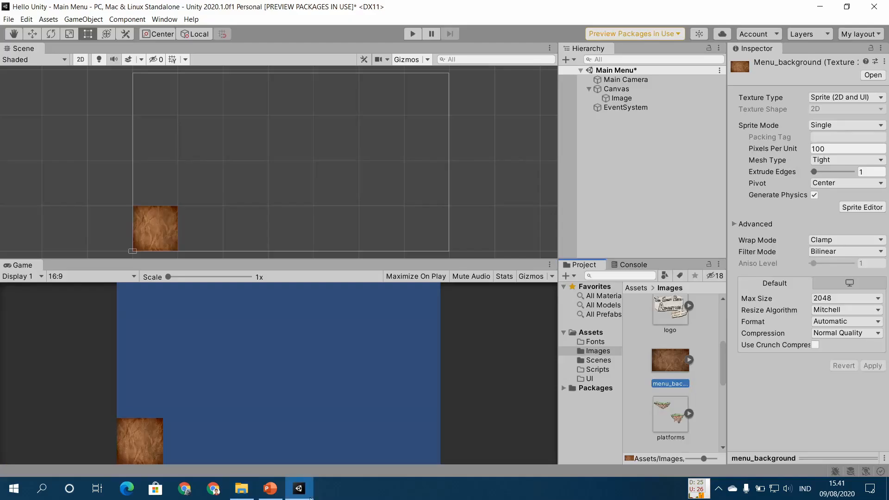
Step: Set the Image to its native size and move it to the canvas centre at Pos X 0, Pos Y 0
left_click(621, 98)
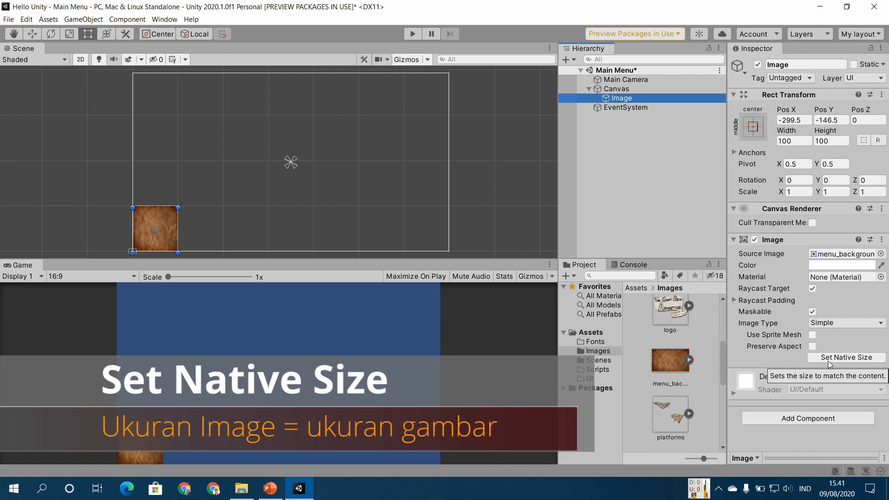
left_click(827, 360)
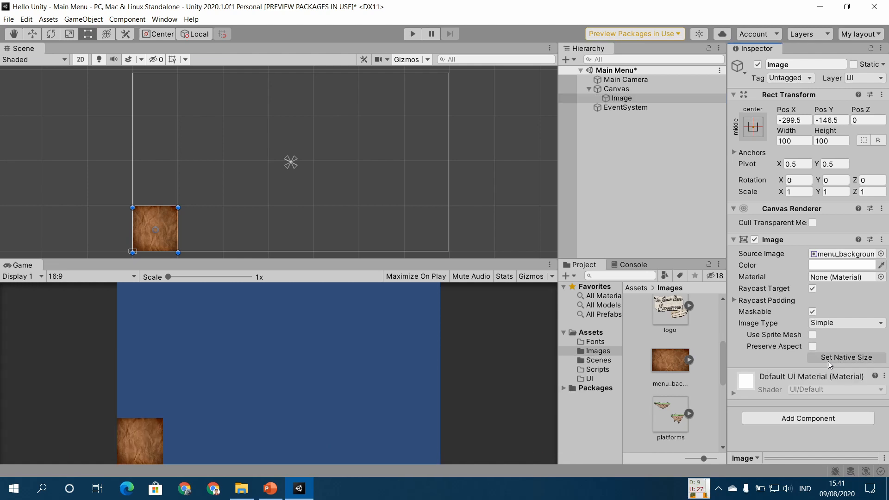
scroll(471, 160, "down", 6)
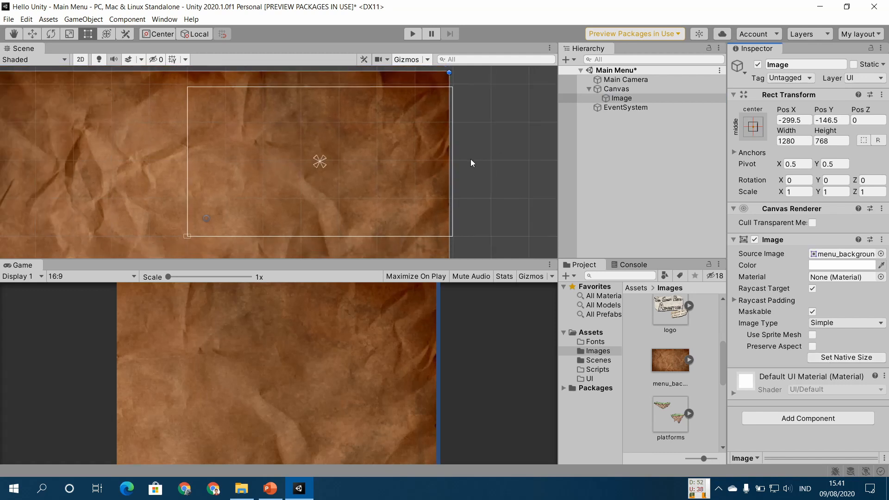
scroll(470, 159, "down", 1)
middle_click_drag(491, 201, 421, 141)
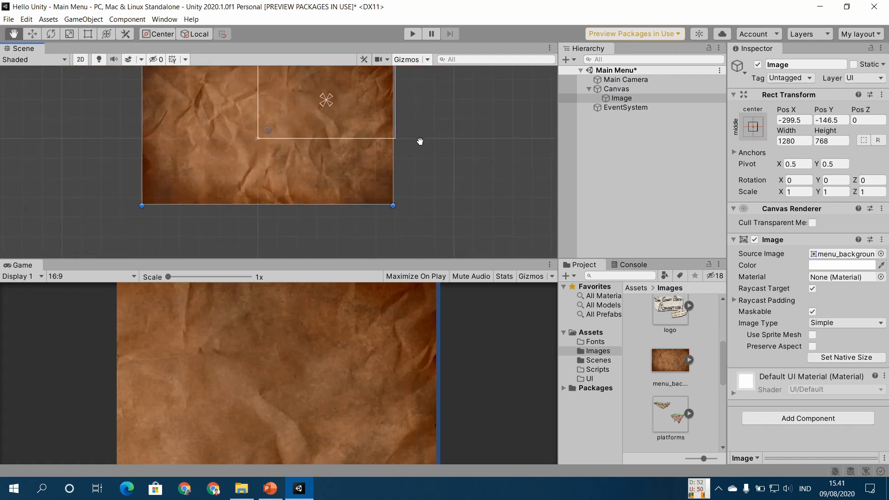
scroll(428, 136, "down", 3)
middle_click_drag(448, 110, 399, 146)
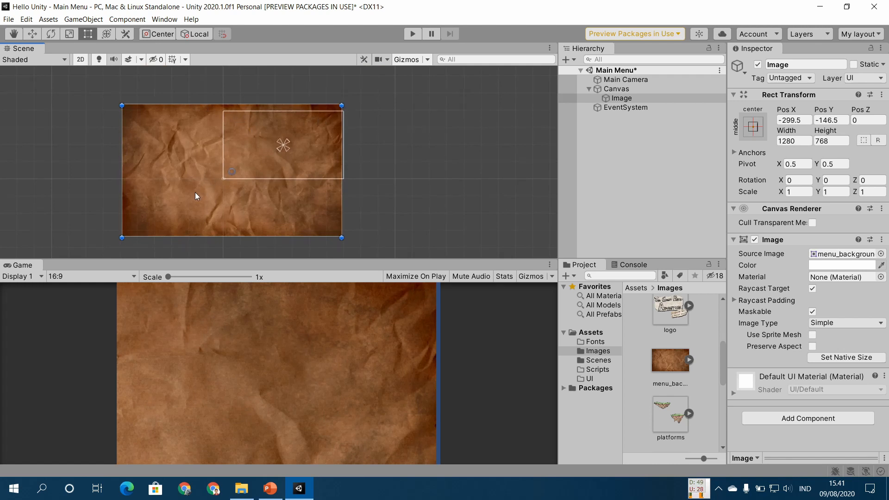
left_click_drag(267, 207, 318, 180)
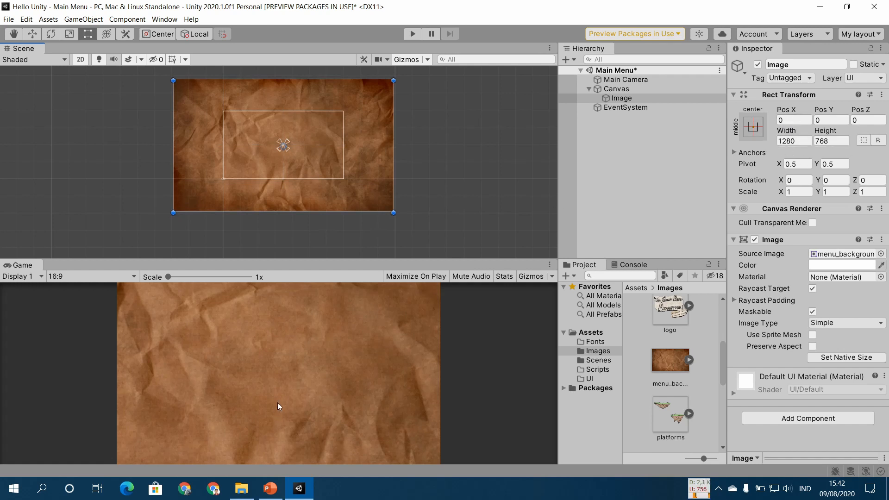
Step: Switch to the PowerPoint presentation and advance from the Gambar Latar slide to the Canvas Scaler slide
left_click(270, 437)
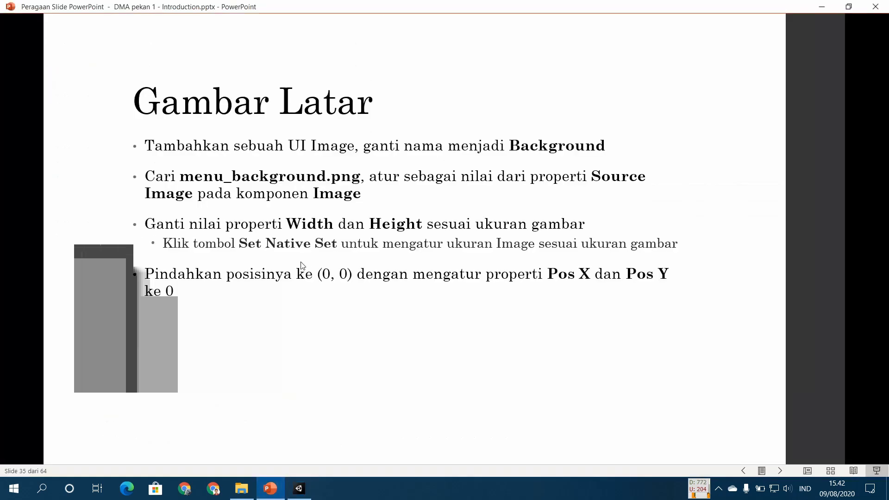
left_click(419, 330)
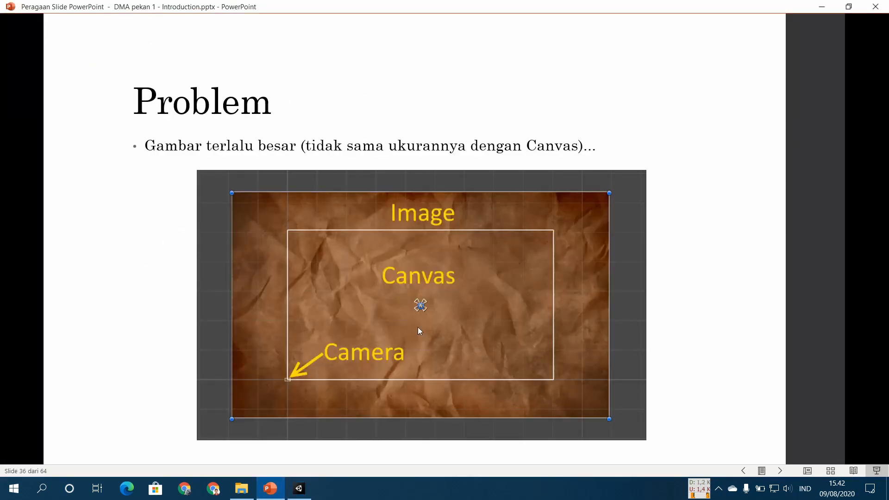
left_click(418, 328)
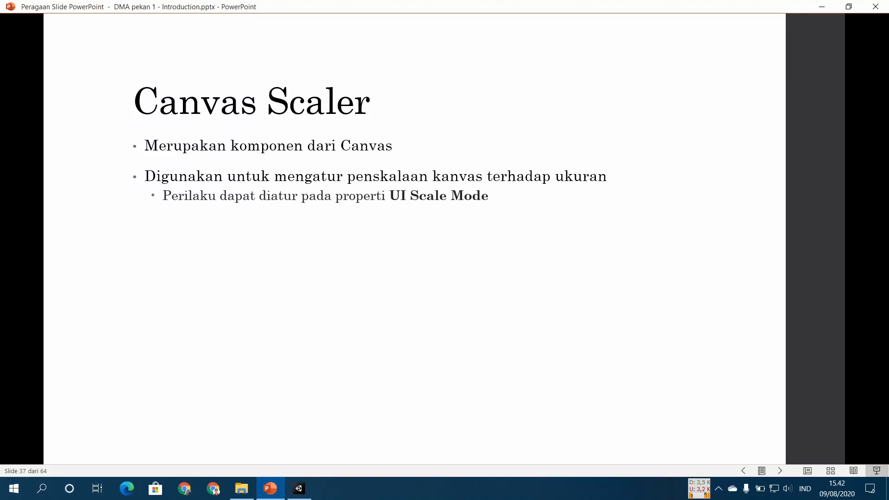
Step: Switch to Unity to examine the Canvas object's Canvas Scaler component, and return to the PowerPoint slide on it
left_click(299, 488)
left_click(620, 90)
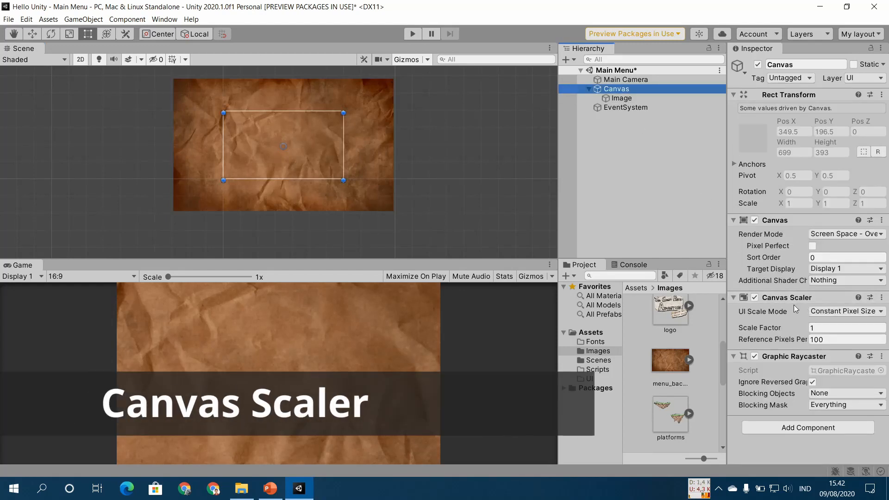
left_click(270, 489)
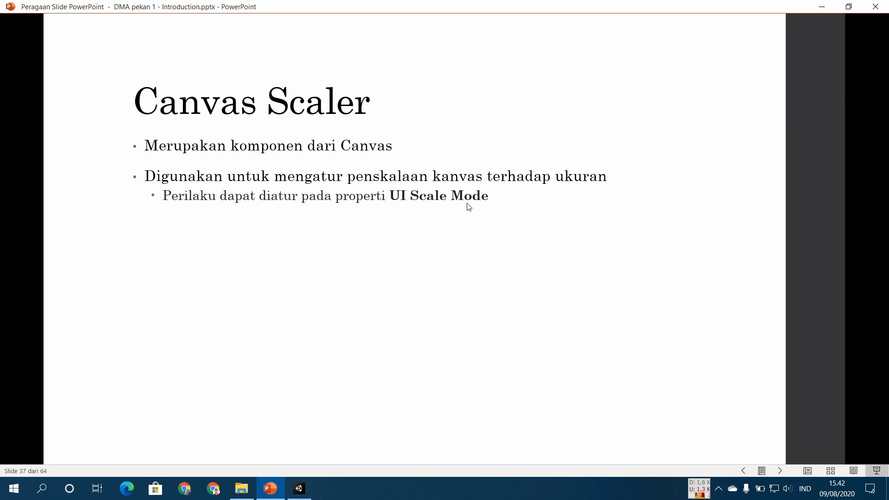
Step: Advance to the UI Scale Mode slide, switch to Unity, and examine the Canvas Scaler's scale mode options and Reference Pixels Per Unit
left_click(451, 201)
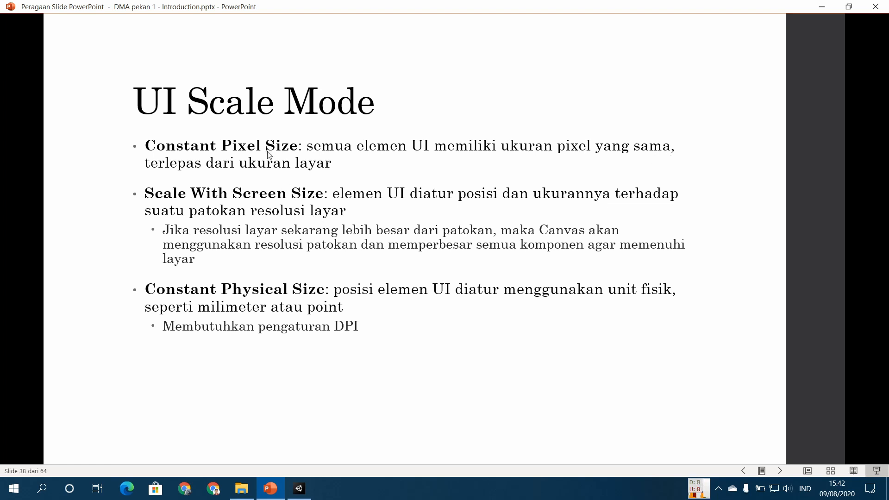
left_click(302, 496)
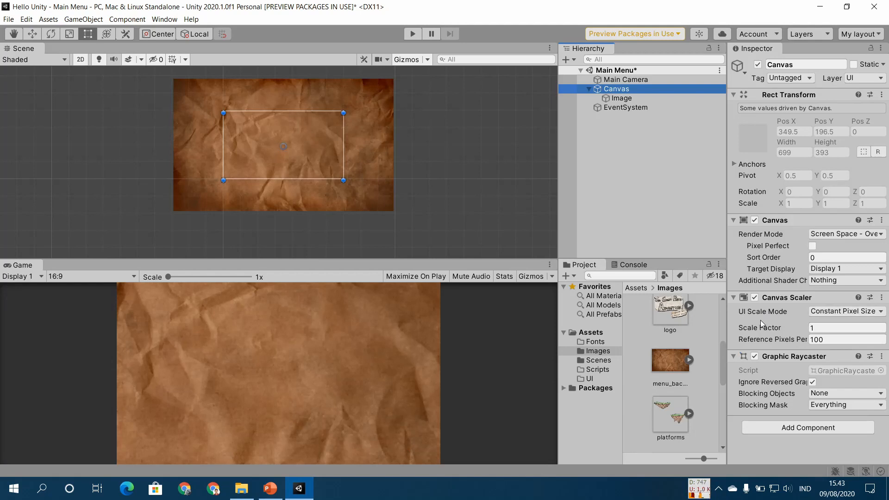
left_click(840, 312)
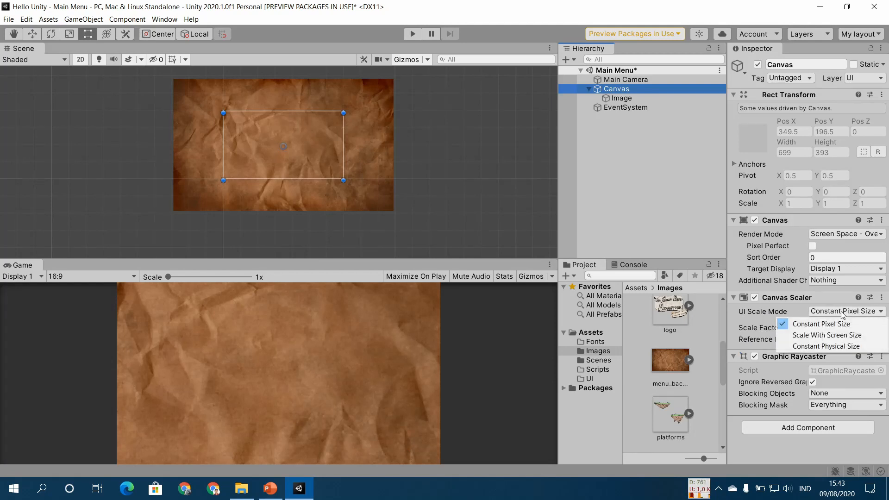
left_click(845, 314)
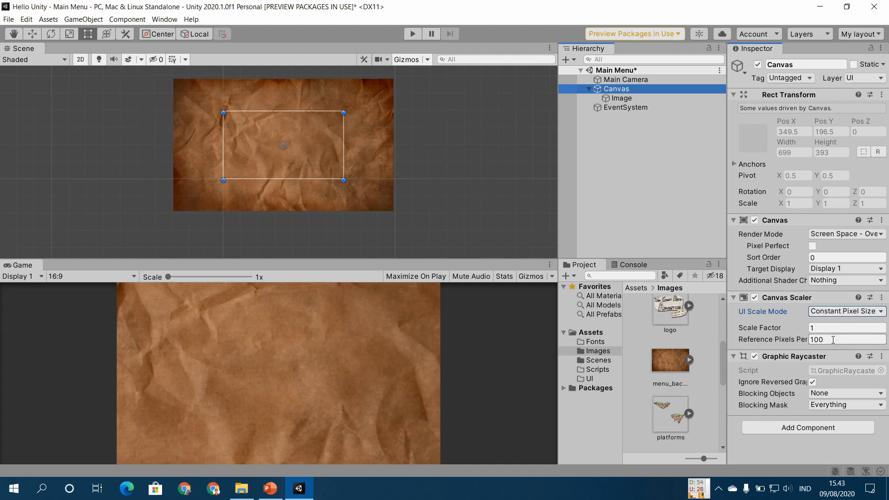
left_click(782, 340)
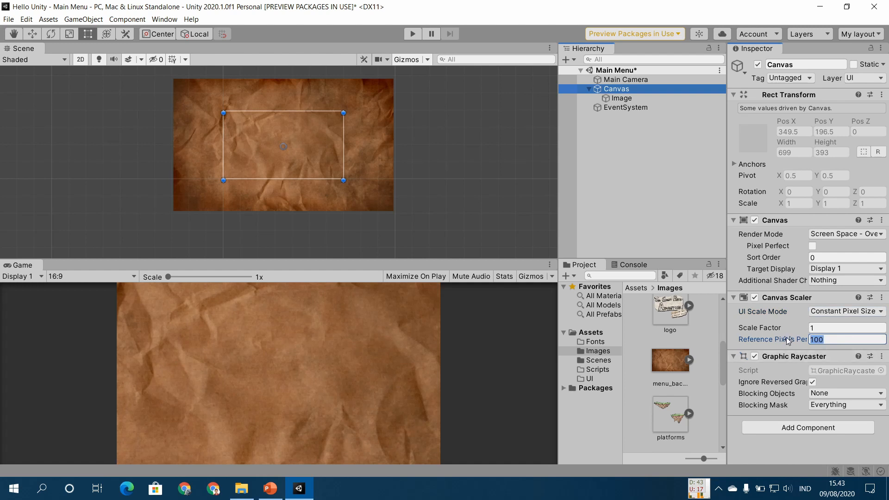
mouse_move(787, 341)
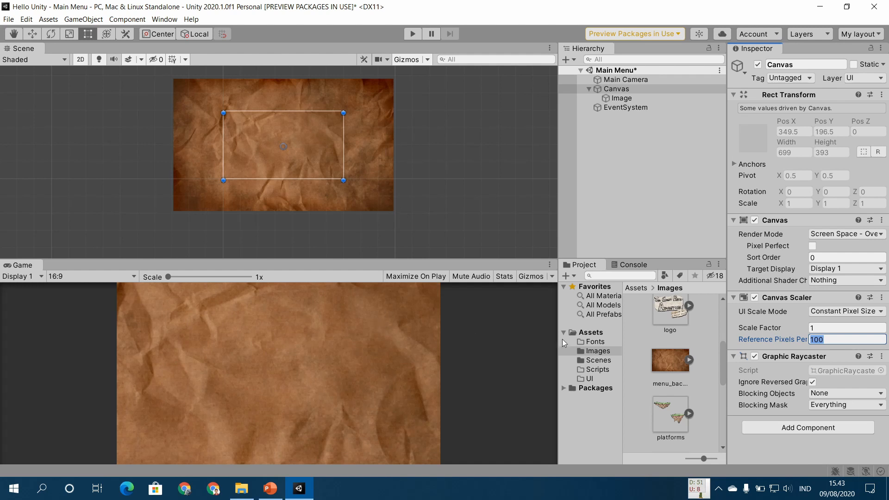
Step: Set the Canvas Scaler's UI Scale Mode to Scale With Screen Size, review the PowerPoint slide on scale modes, and return to Unity
left_click(833, 311)
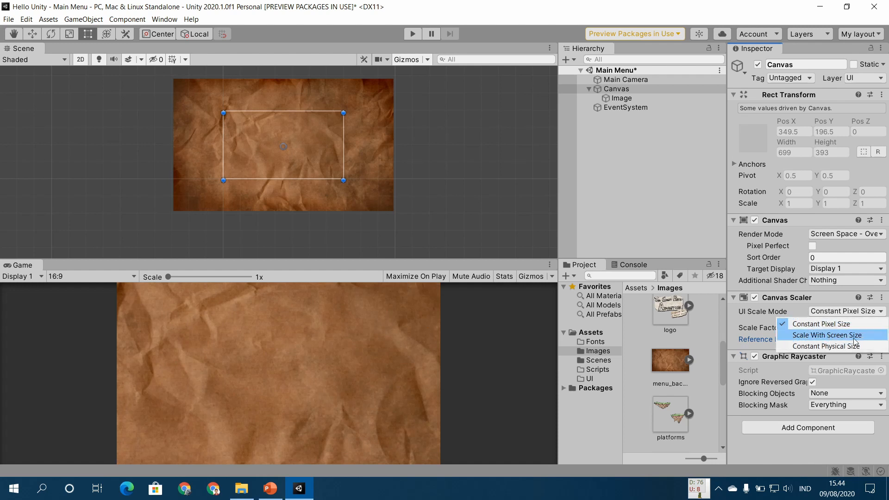
left_click(796, 338)
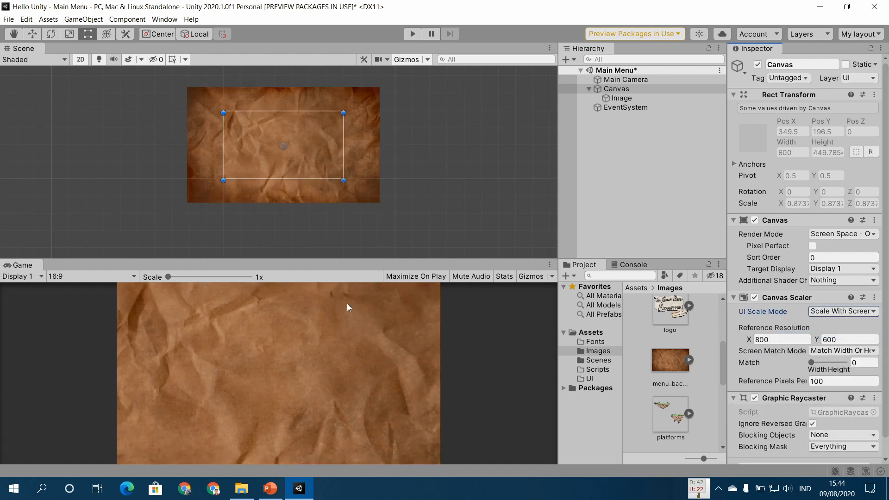
left_click(274, 489)
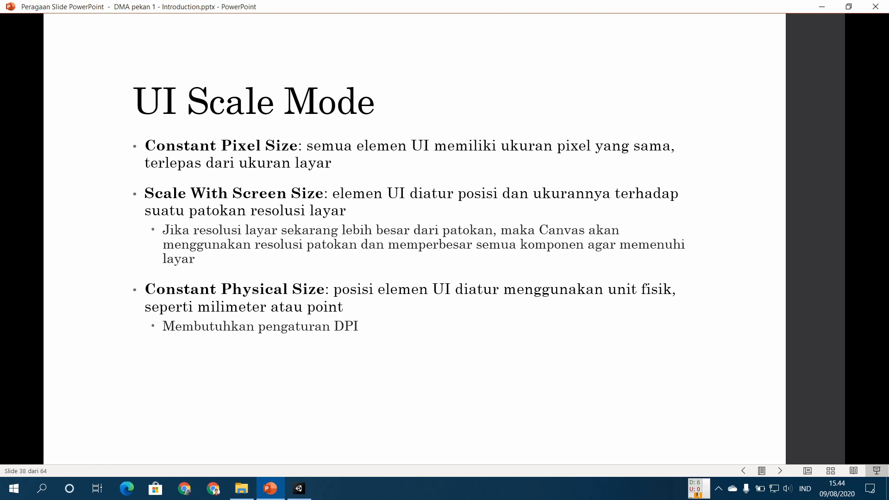
left_click(291, 488)
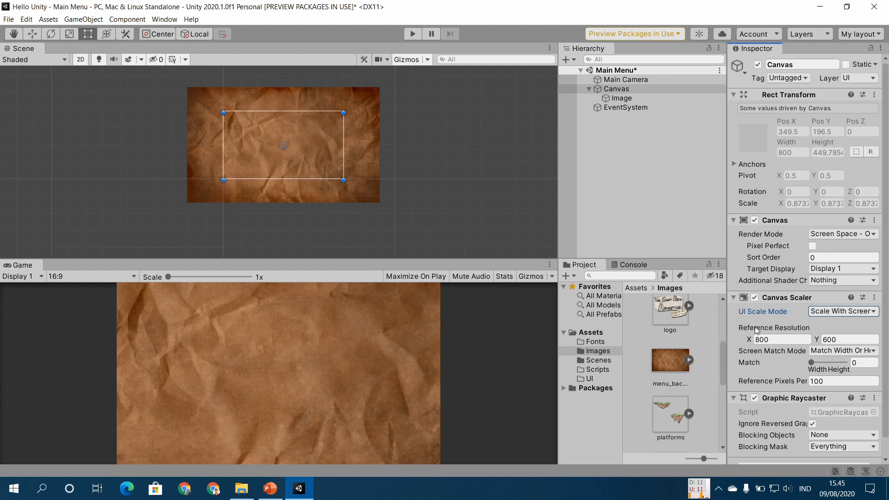
Step: Check the Canvas Scaler's Reference Resolution fields, look up the dimensions of menu_background.png in File Explorer, and return to Unity
mouse_move(755, 328)
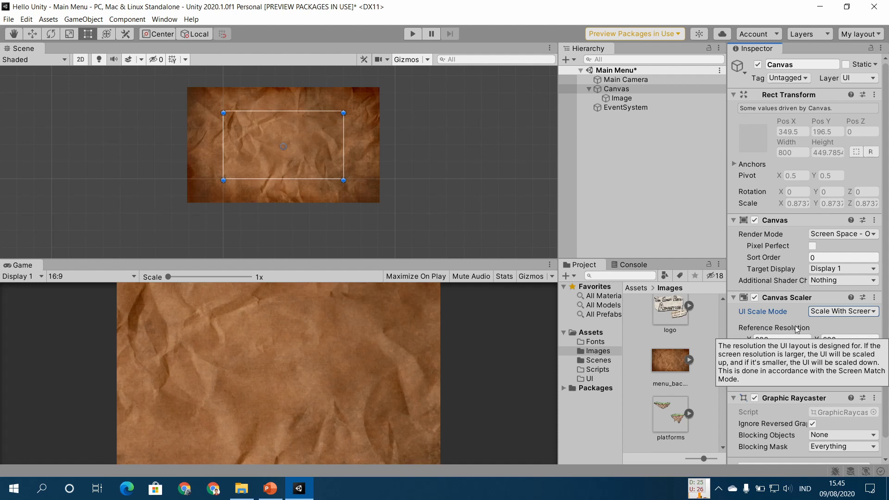
left_click(833, 340)
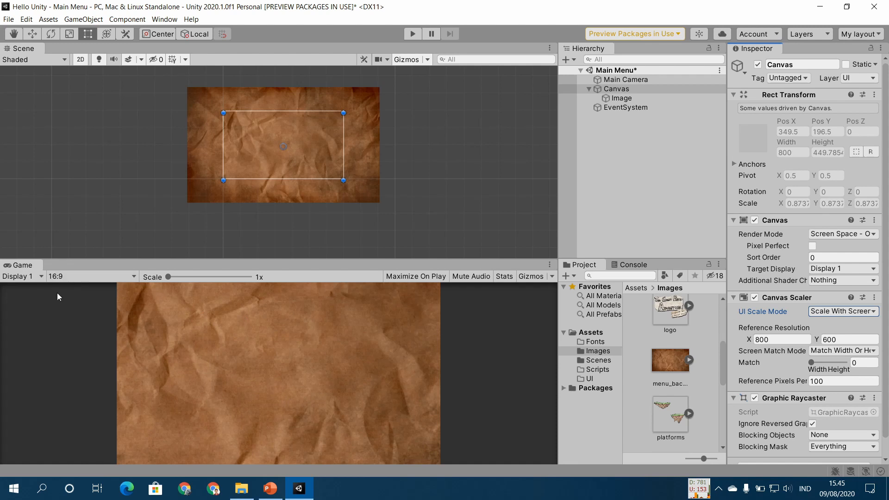
left_click(781, 339)
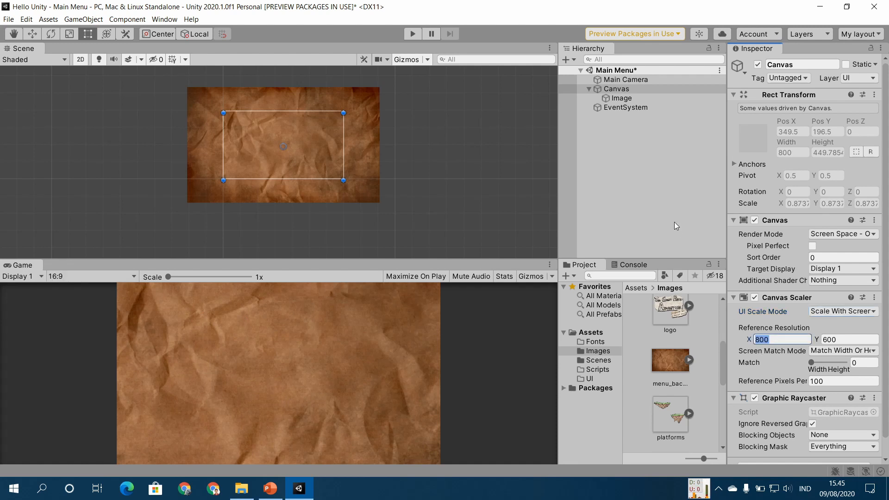
left_click(248, 492)
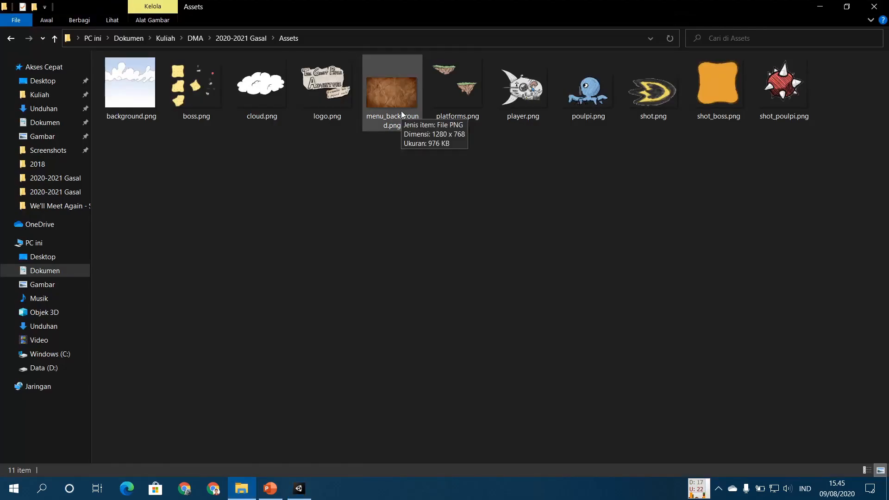
left_click(299, 488)
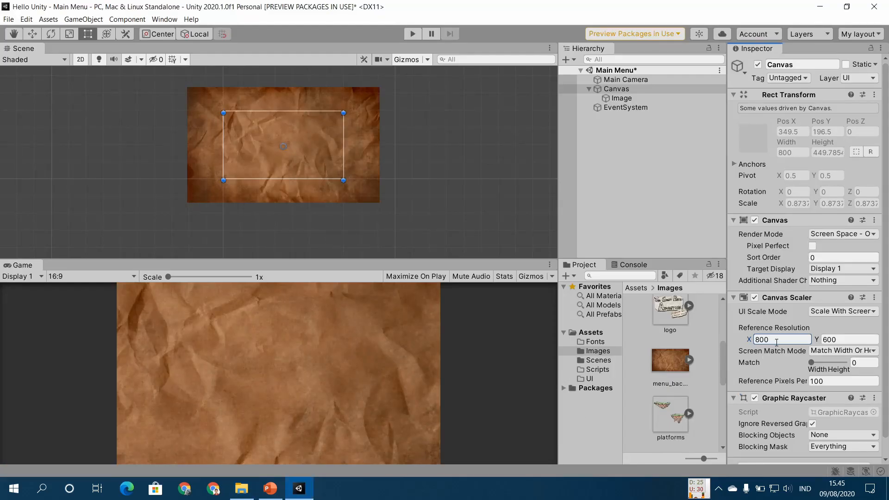
Step: Set the Canvas Scaler's Reference Resolution to X 1280, Y 768
left_click_drag(776, 342, 731, 338)
type("1280")
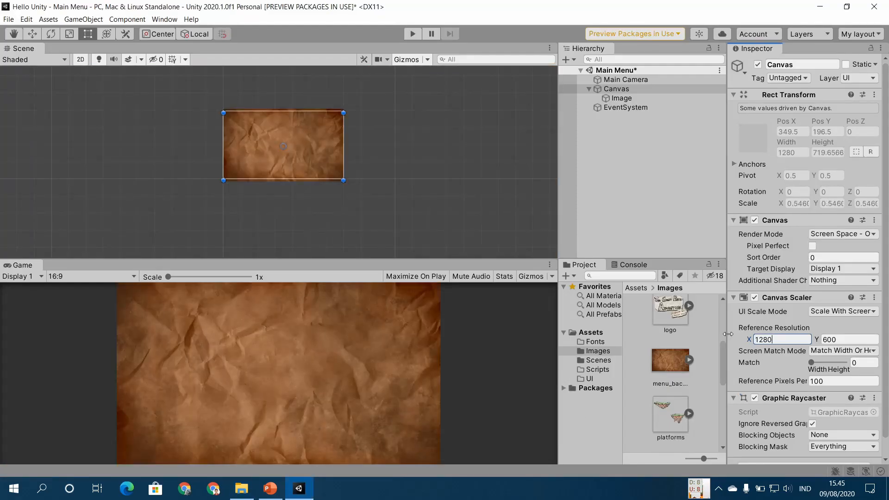
key("Tab")
type("768")
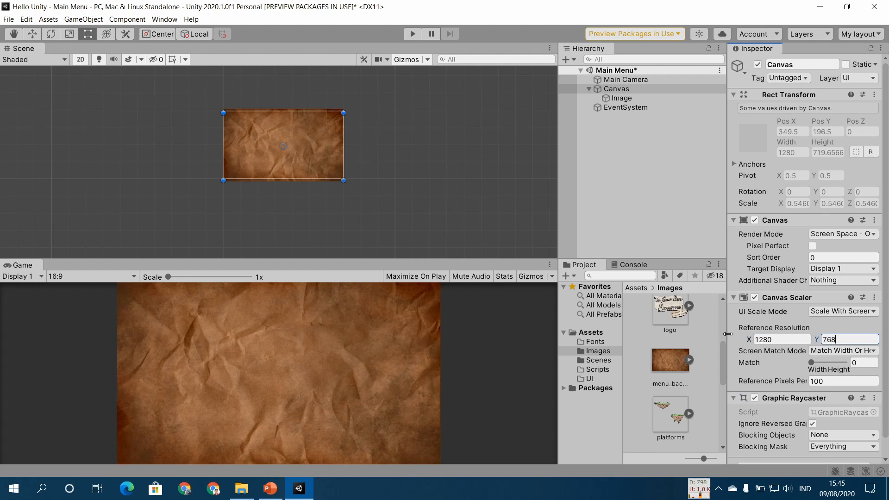
Step: Try a Reference Resolution of X 1600, Y 900 on the Canvas Scaler
left_click(755, 341)
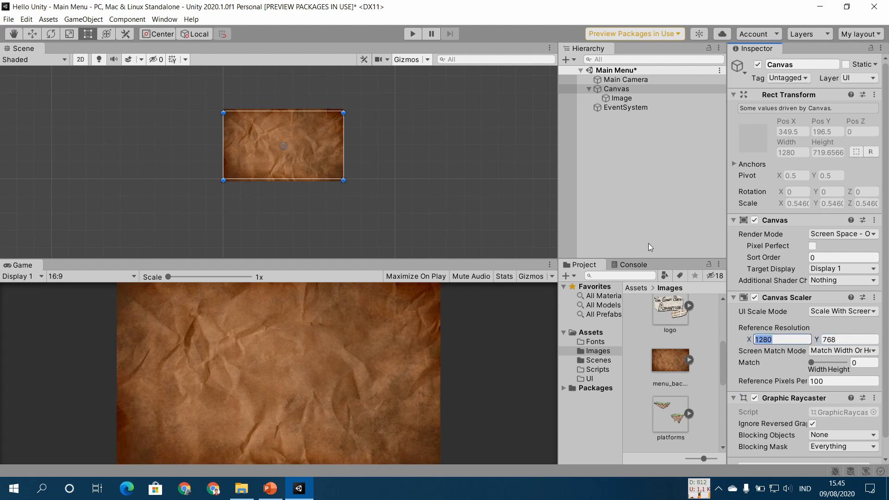
type("1600")
key("Tab")
type("900")
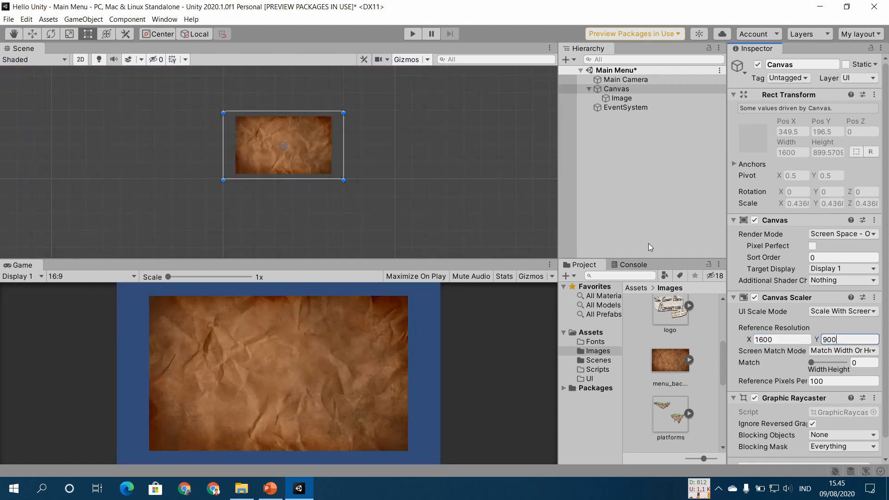
key("Return")
Step: Change the Canvas Scaler's Reference Resolution back to X 1280, Y 768
left_click(786, 339)
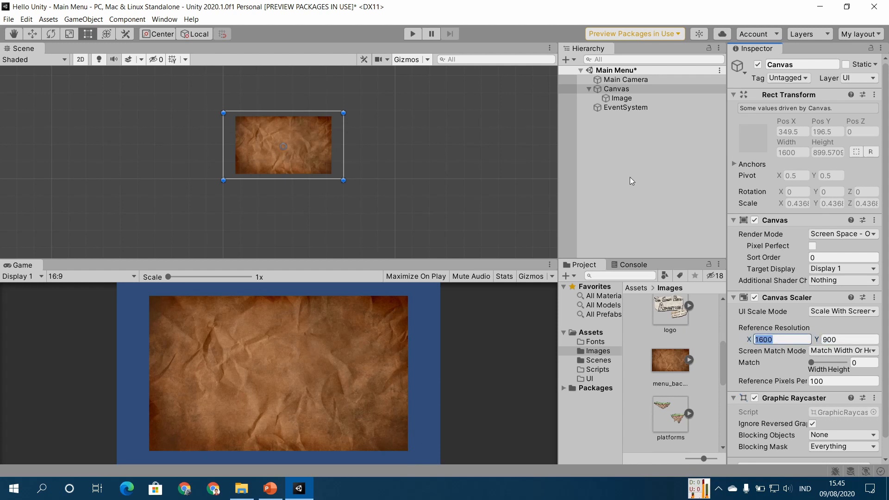
type("1268")
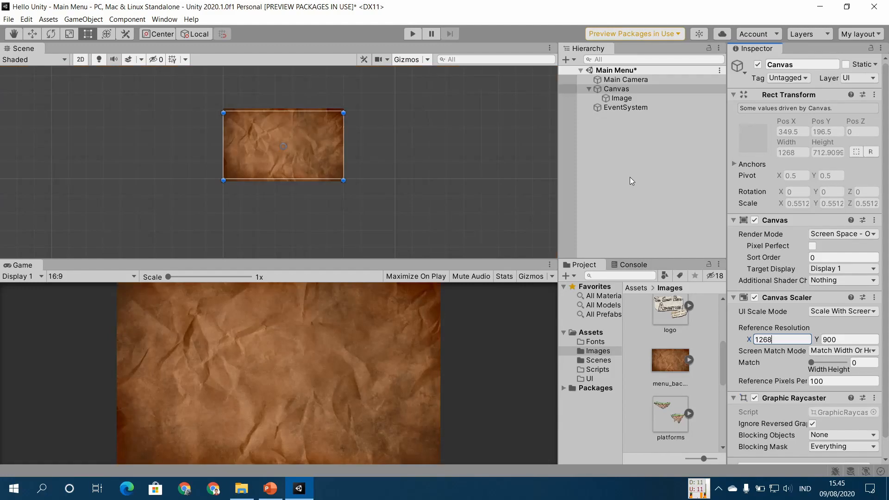
key("BackSpace")
key("BackSpace")
type("8")
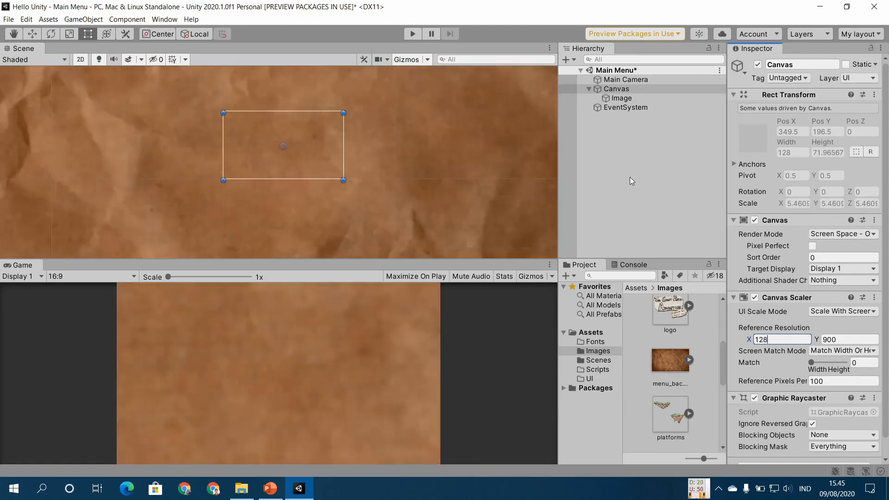
type("0")
key("Tab")
type("768")
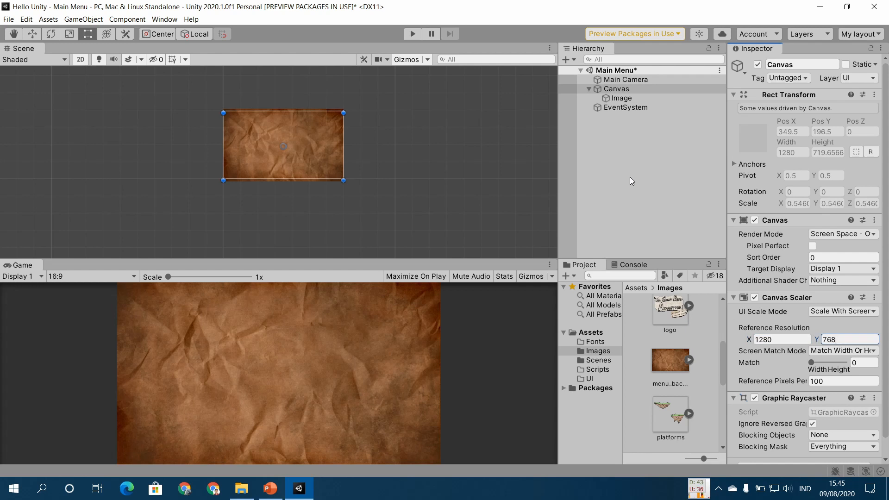
Step: Examine the canvas outline against the background image's edges in the Scene view, along with the Canvas Scaler's Match setting
scroll(413, 175, "up", 4)
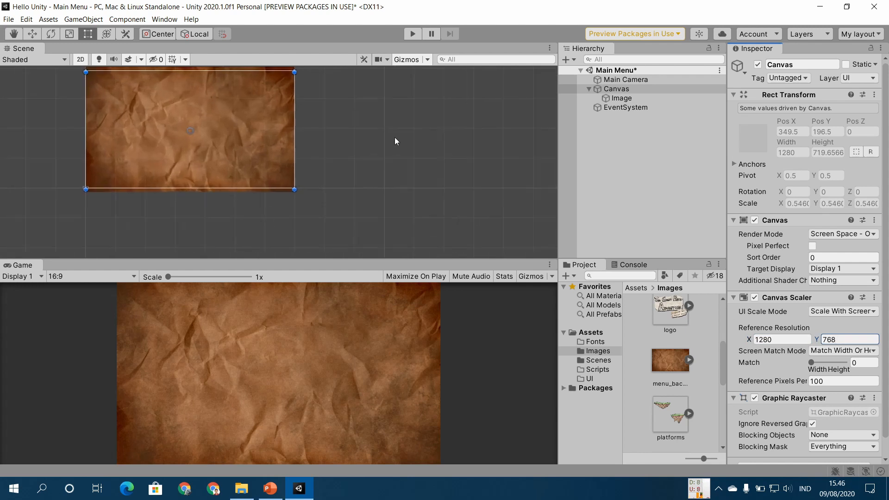
middle_click_drag(329, 122, 422, 159)
scroll(402, 177, "up", 2)
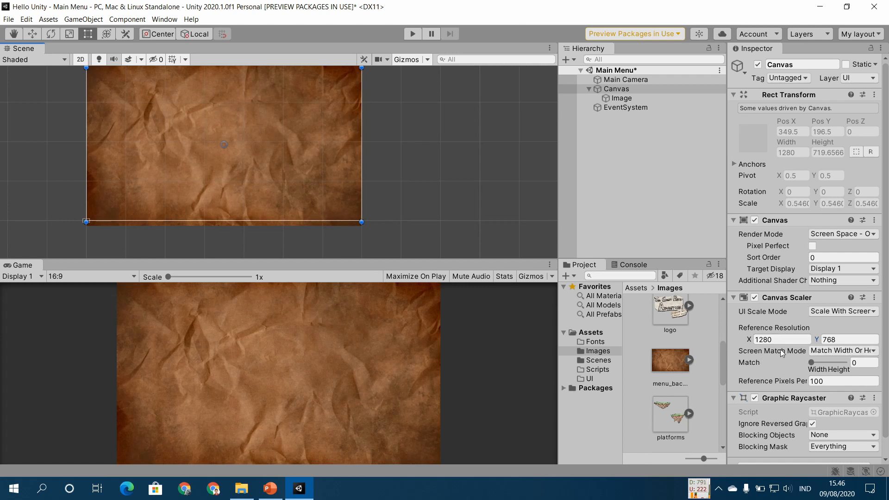
left_click(813, 362)
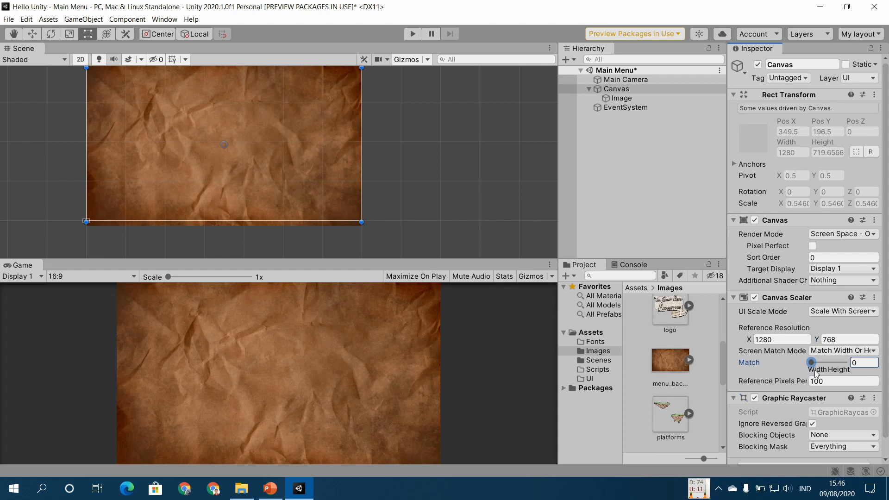
middle_click_drag(432, 132, 427, 185)
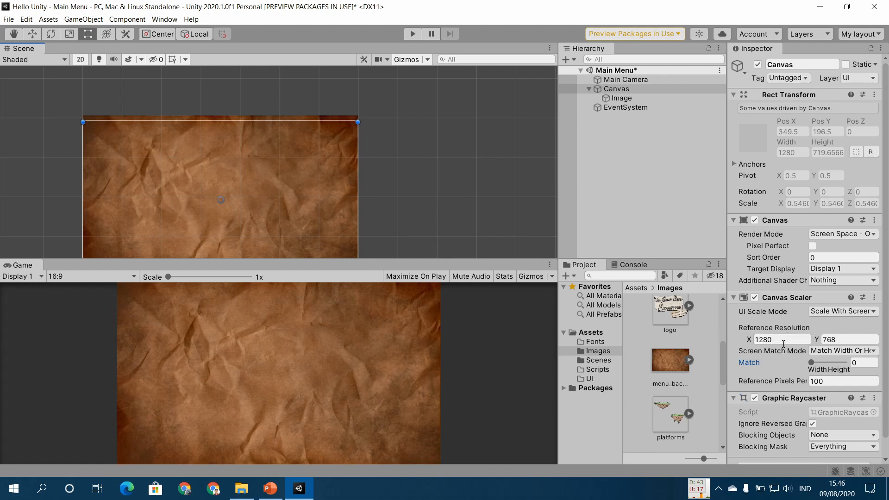
left_click(748, 340)
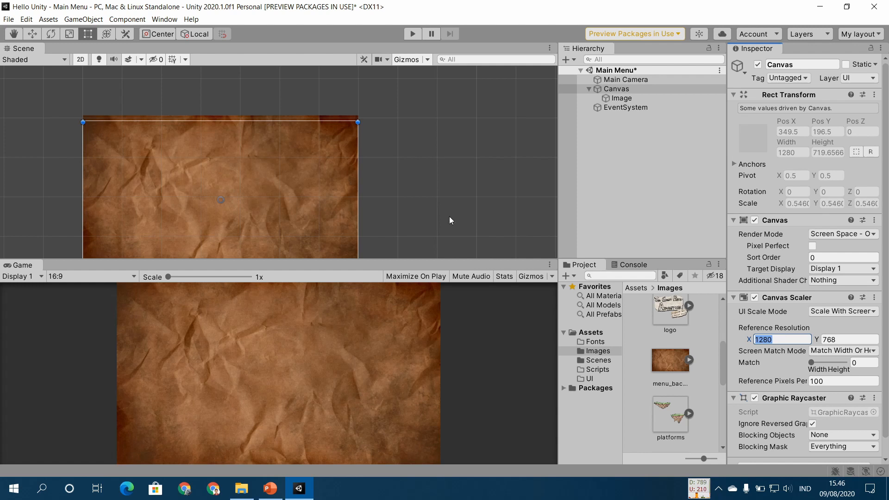
middle_click_drag(449, 220, 453, 167)
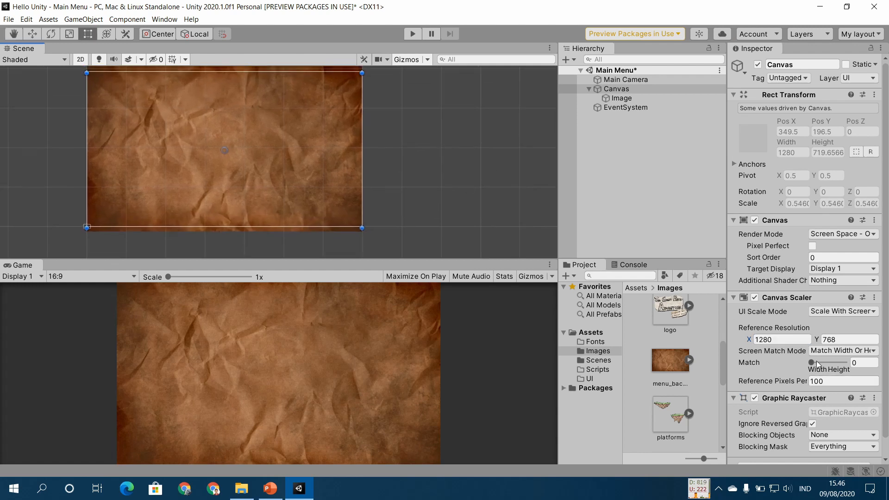
Step: Set the Canvas Scaler's Match to 1 (Height) and inspect the canvas edges around the background image in the Scene view
left_click_drag(814, 363, 864, 372)
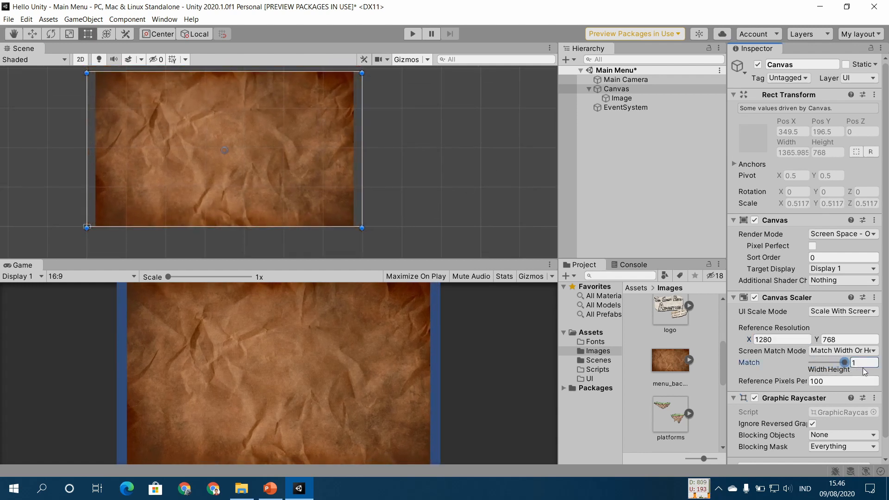
middle_click_drag(458, 145, 459, 175)
scroll(341, 151, "up", 1)
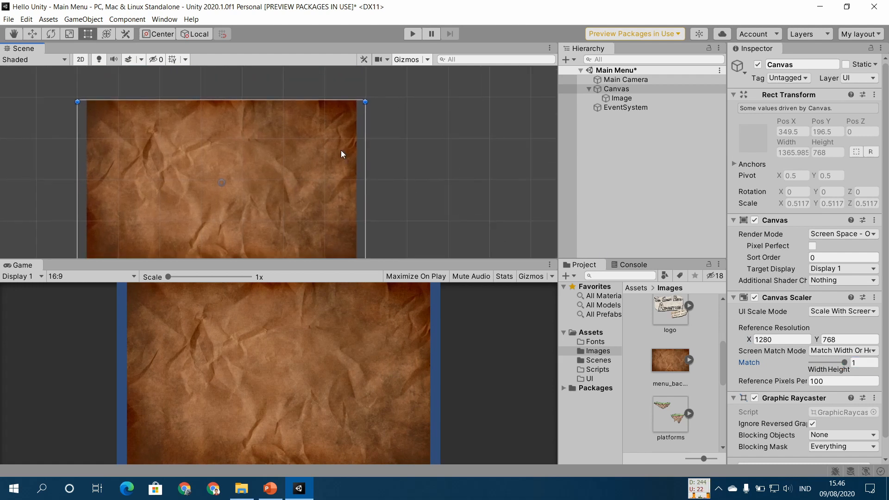
scroll(341, 150, "up", 2)
middle_click_drag(343, 127, 347, 154)
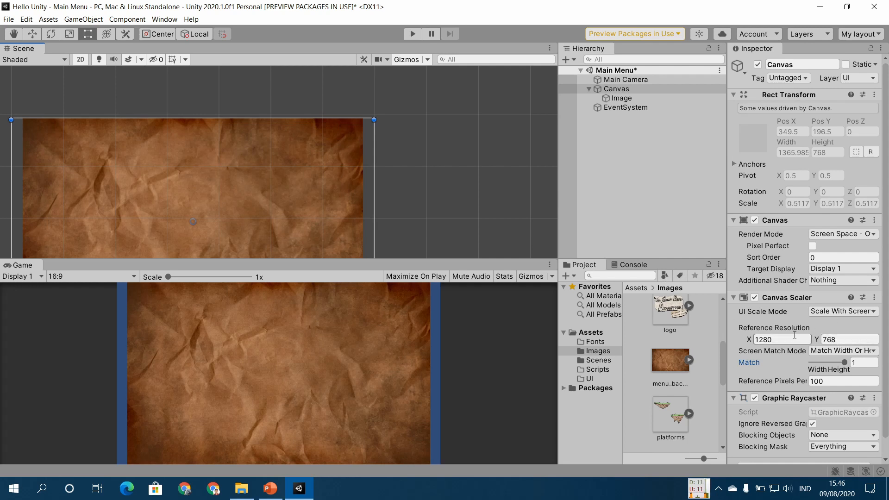
middle_click_drag(379, 162, 466, 154)
key("t")
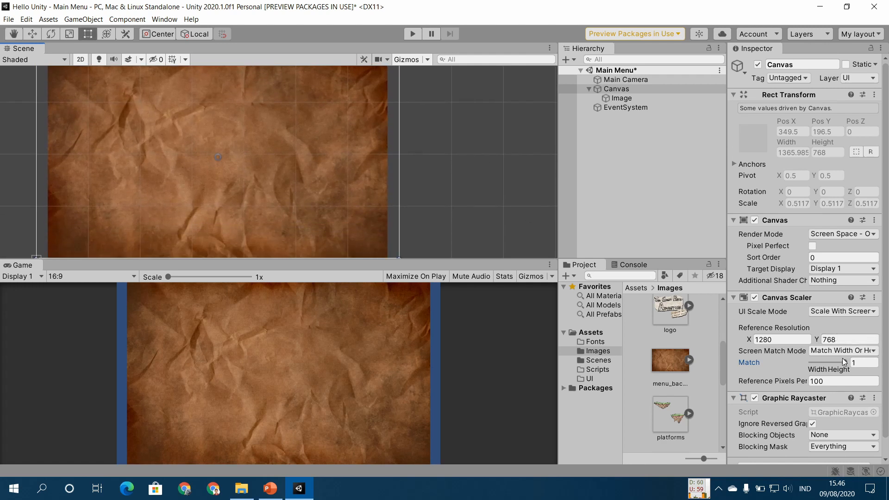
Step: Try a Match value of 0.49 on the Canvas Scaler, and return it to 0 (Width)
left_click_drag(844, 365, 827, 368)
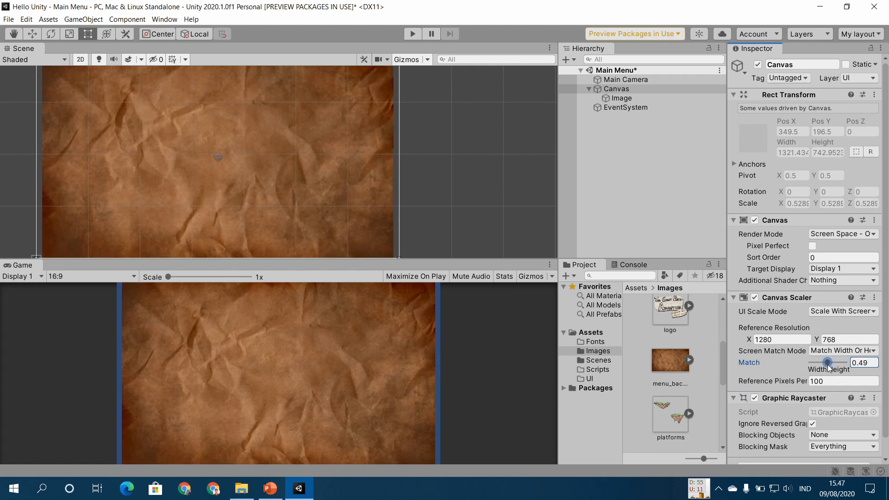
left_click_drag(828, 367, 802, 373)
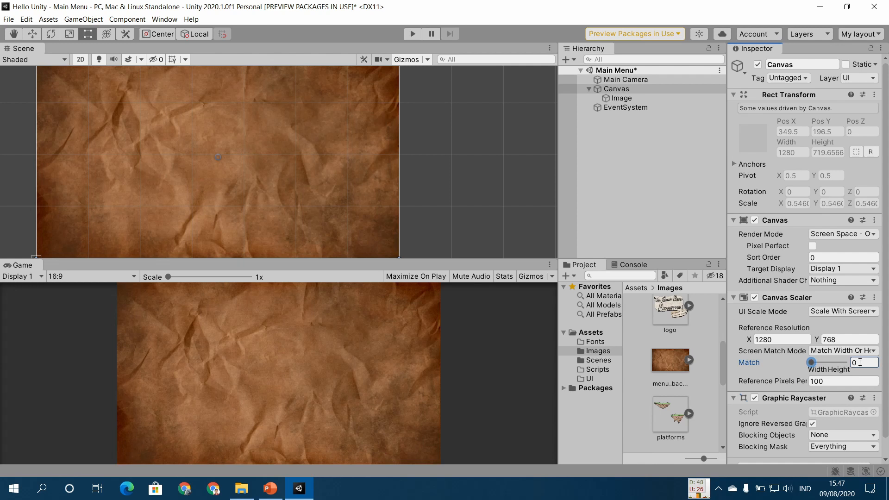
Step: Examine the Canvas outline and the Canvas Scaler's UI Scale Mode options, and switch to PowerPoint for the UI Scale Mode slide
left_click(485, 178)
scroll(485, 178, "down", 3)
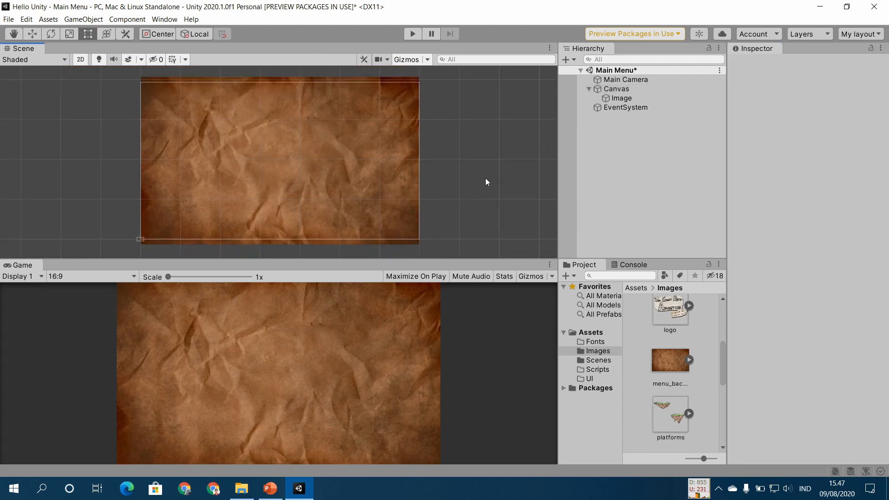
left_click(648, 89)
left_click(832, 310)
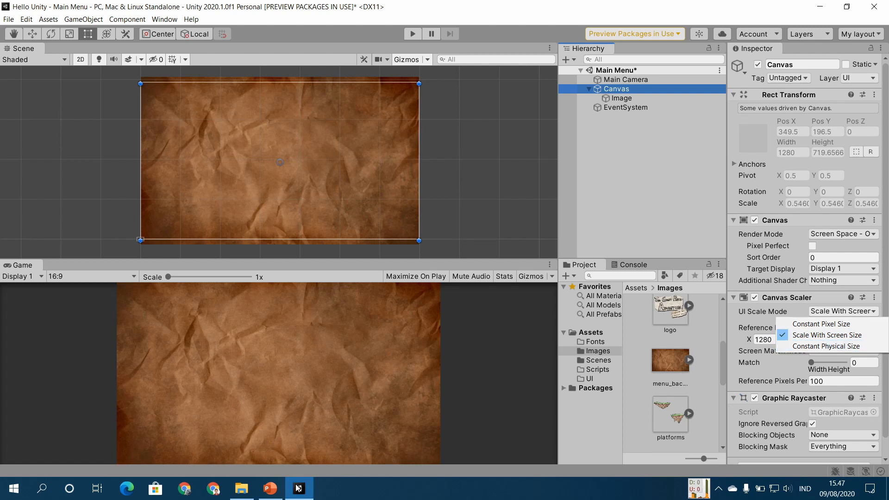
left_click(270, 488)
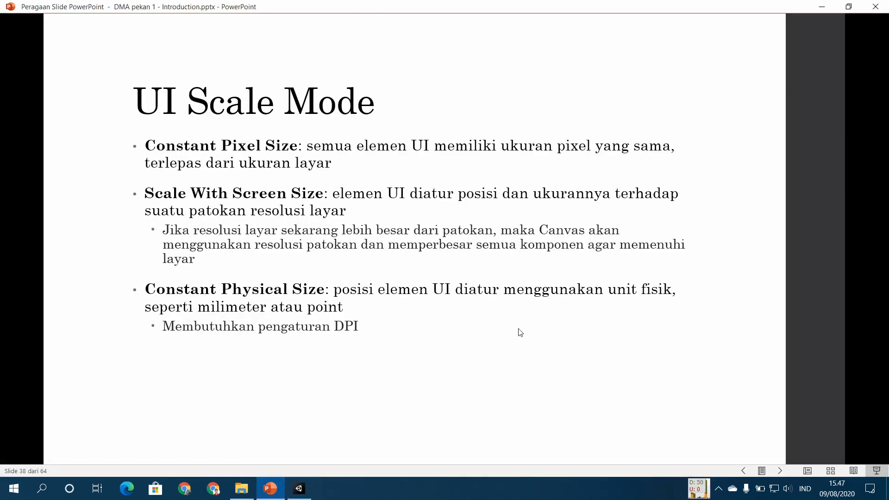
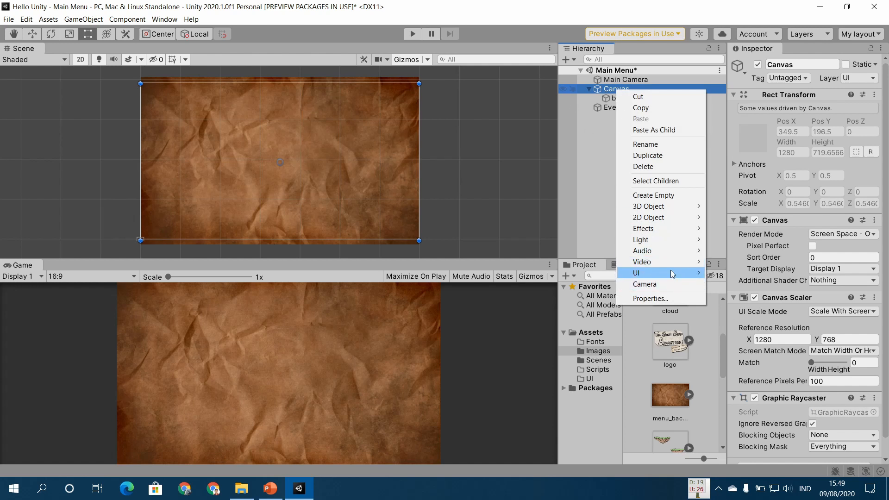
Step: Try placing the logo sprite from the Images folder directly under the Canvas as a child object
mouse_move(668, 273)
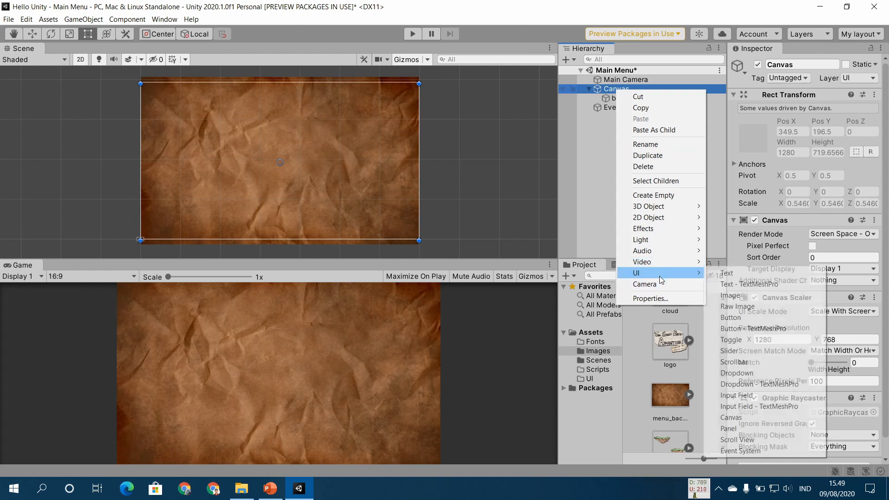
left_click(524, 11)
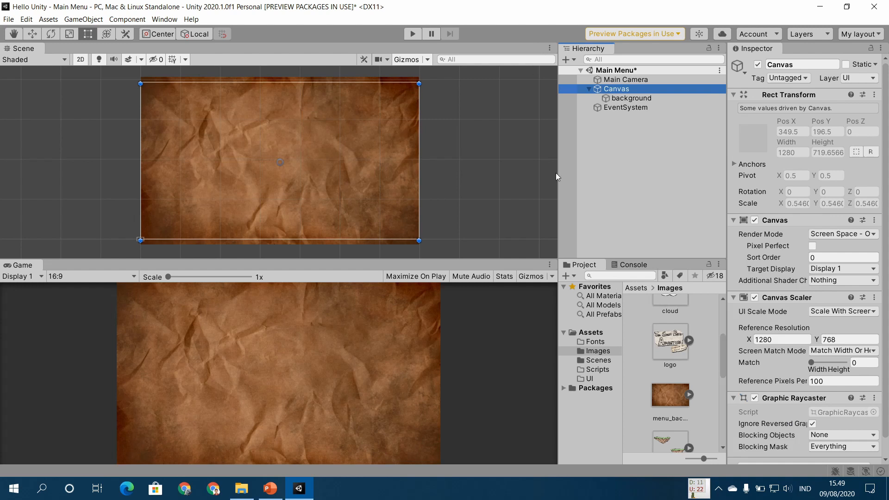
scroll(688, 340, "up", 2)
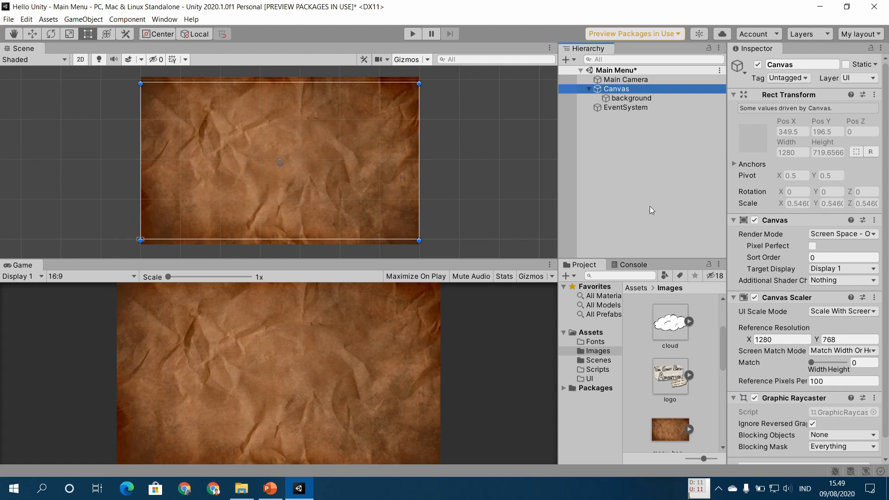
left_click(672, 382)
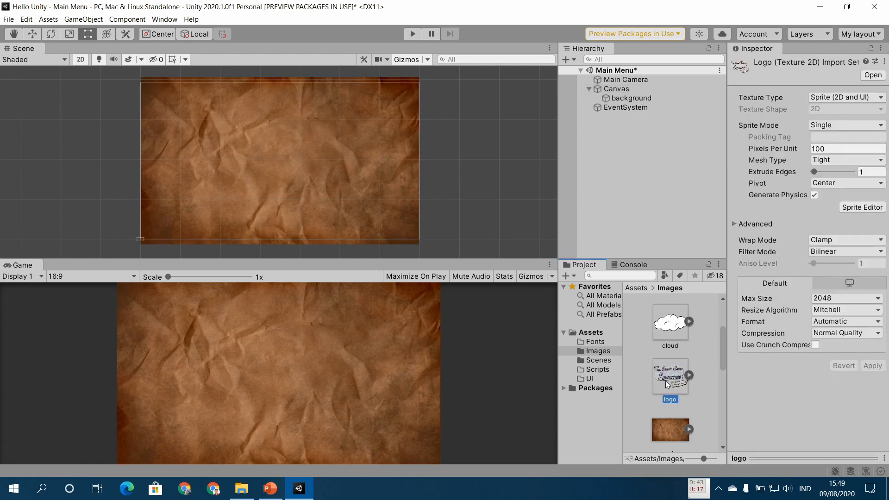
left_click_drag(671, 379, 620, 88)
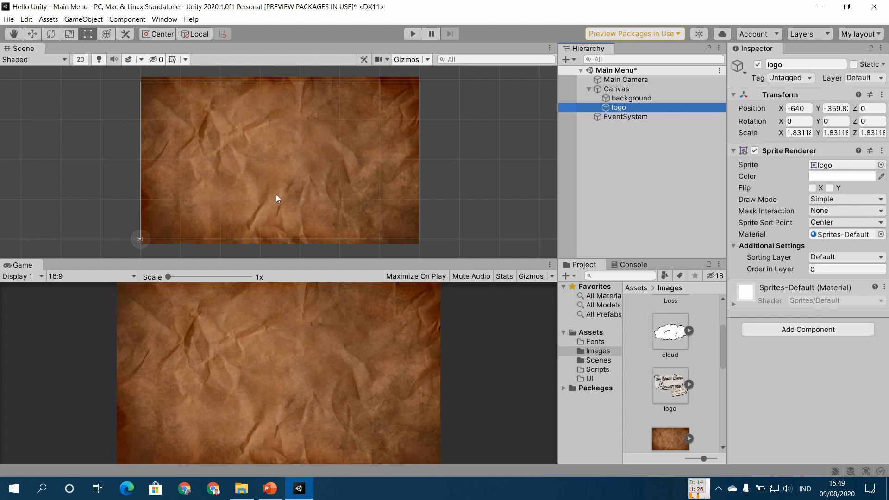
Step: Compare the components of the background and logo objects, and inspect the logo sprite in the Scene view at the canvas's lower-left corner
left_click(626, 95)
left_click(628, 106)
left_click(641, 97)
left_click(647, 106)
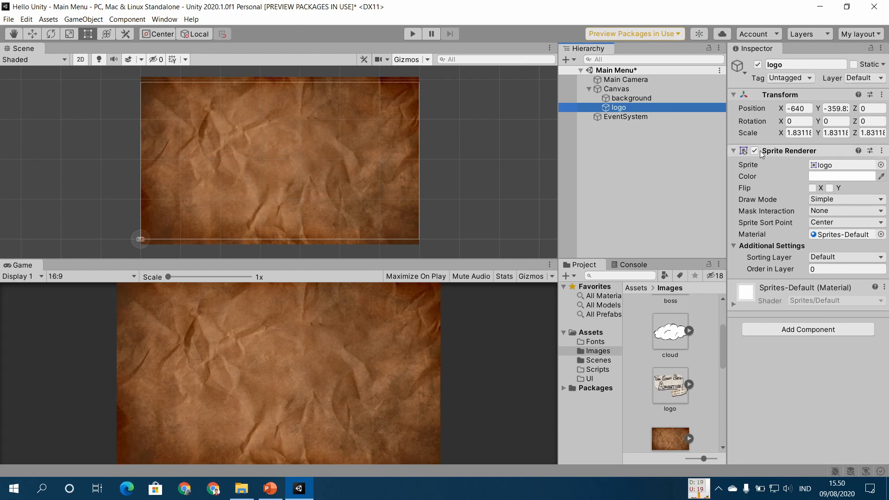
scroll(296, 207, "up", 5)
middle_click_drag(187, 193, 393, 178)
key("t")
scroll(296, 205, "down", 5)
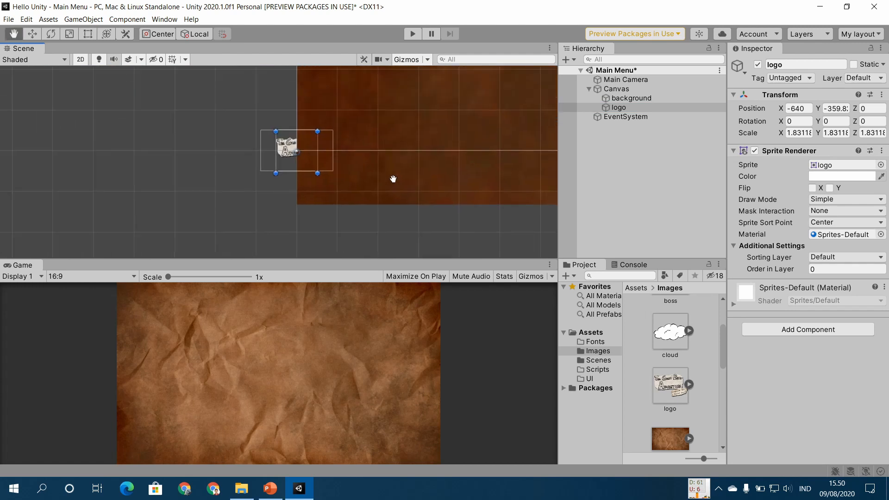
scroll(335, 169, "up", 4)
middle_click_drag(335, 168, 389, 204)
scroll(320, 204, "up", 2)
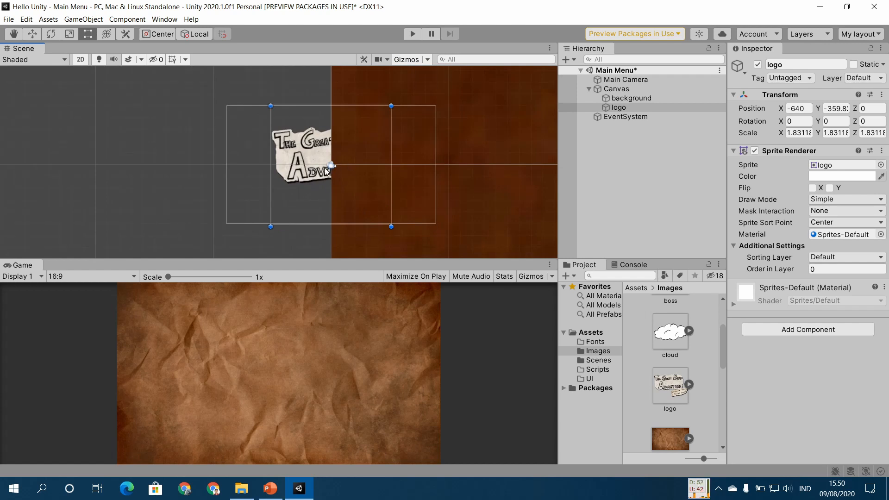
Step: Delete the logo sprite object from the Canvas
left_click(652, 98)
left_click(659, 108)
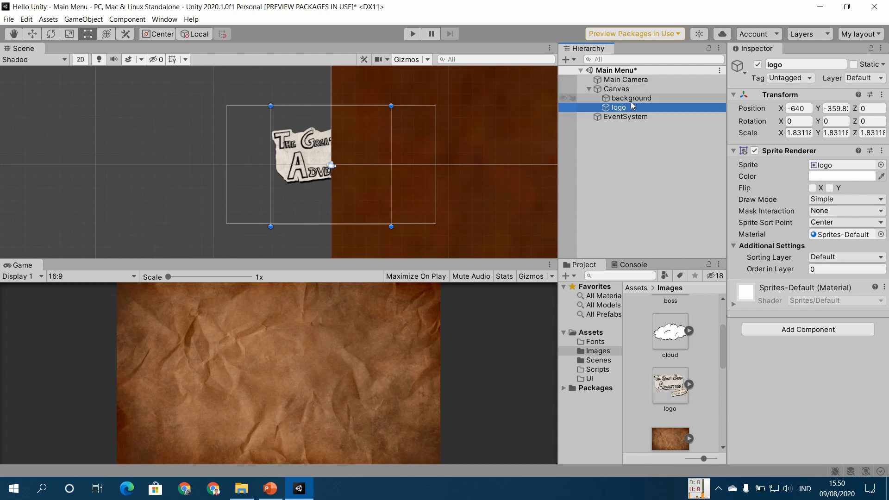
key("Delete")
Step: Add a new UI Image as a child of the Canvas and frame it in the Scene view
left_click(618, 90)
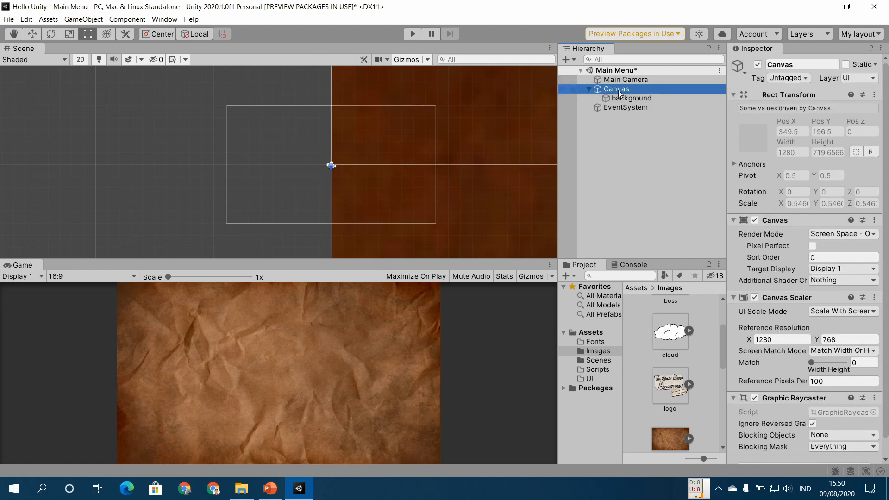
right_click(609, 88)
mouse_move(671, 271)
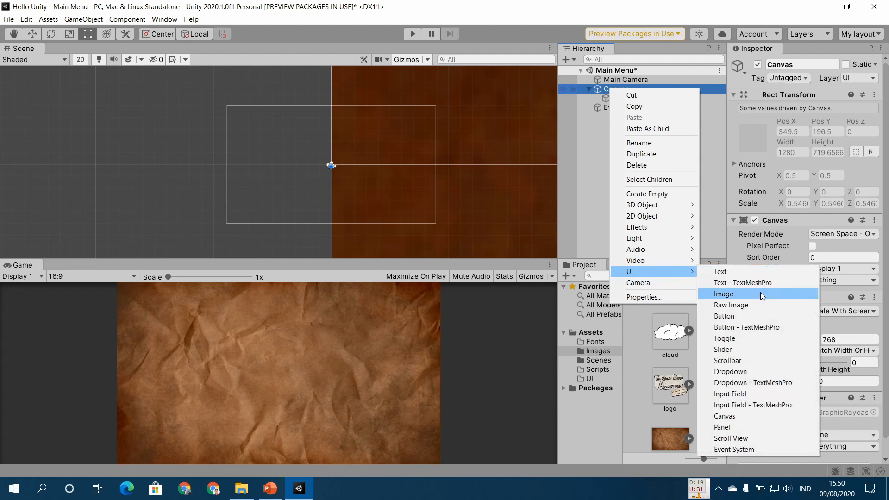
left_click(760, 292)
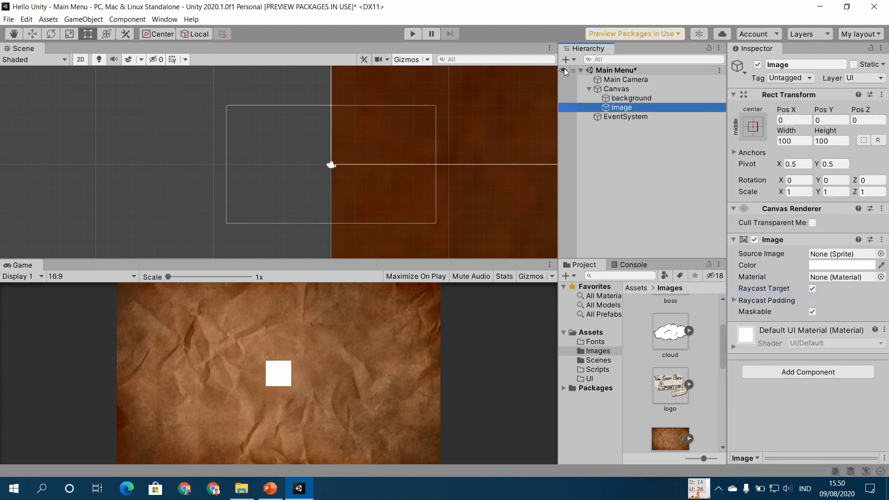
double_click(651, 109)
scroll(421, 195, "down", 10)
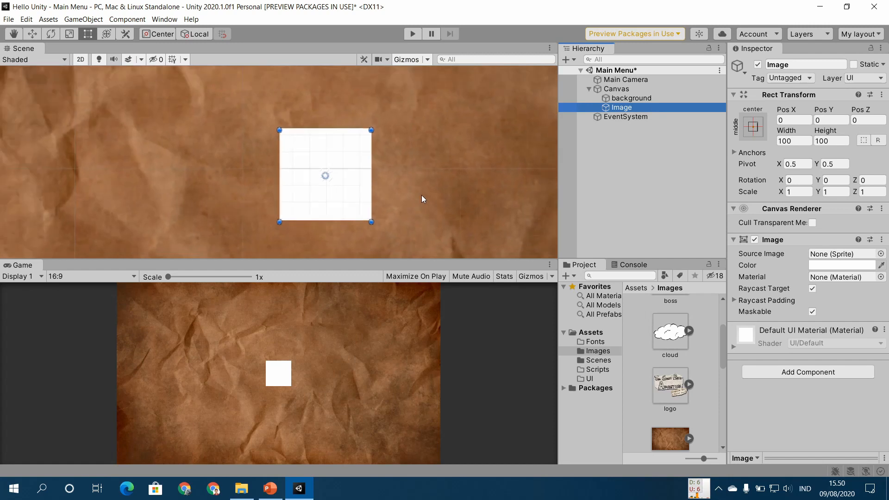
middle_click_drag(421, 195, 405, 137)
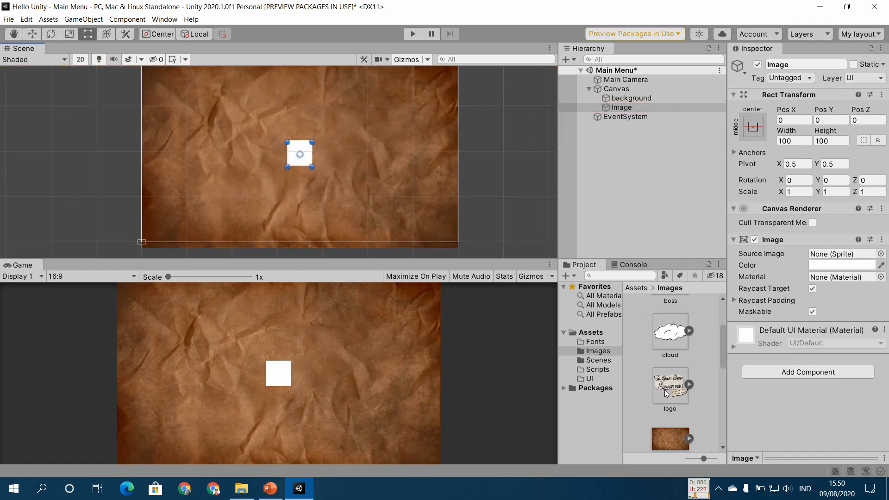
Step: Assign the logo sprite as the new Image's Source Image and set it to its native size
left_click_drag(673, 390, 827, 257)
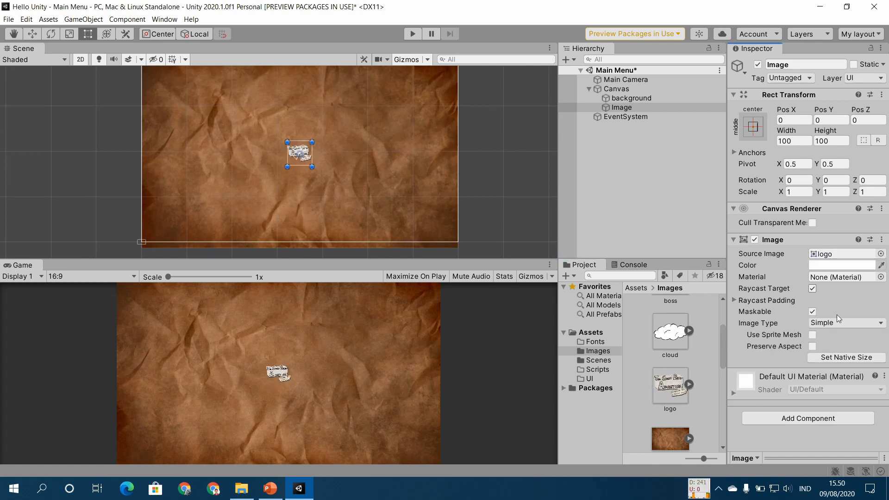
left_click(843, 358)
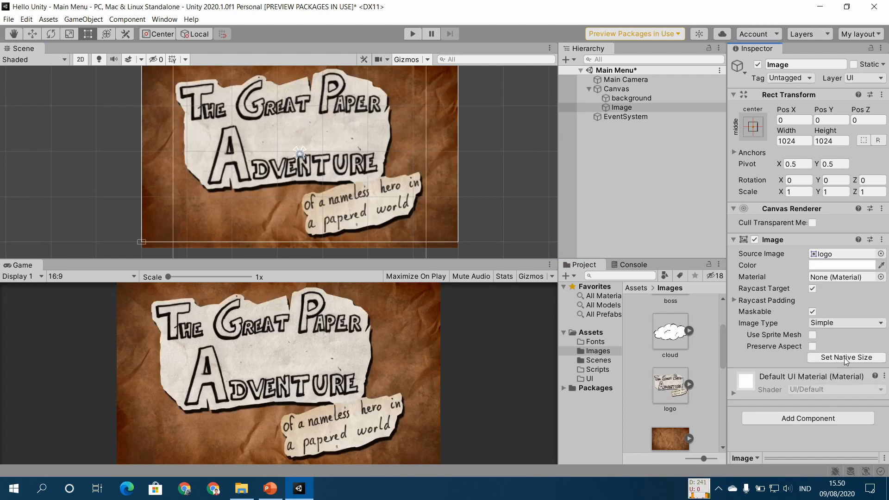
Step: Set the logo image's Width and Height to 512 each
scroll(399, 127, "down", 1)
scroll(399, 126, "down", 1)
middle_click_drag(490, 163, 450, 125)
left_click(797, 139)
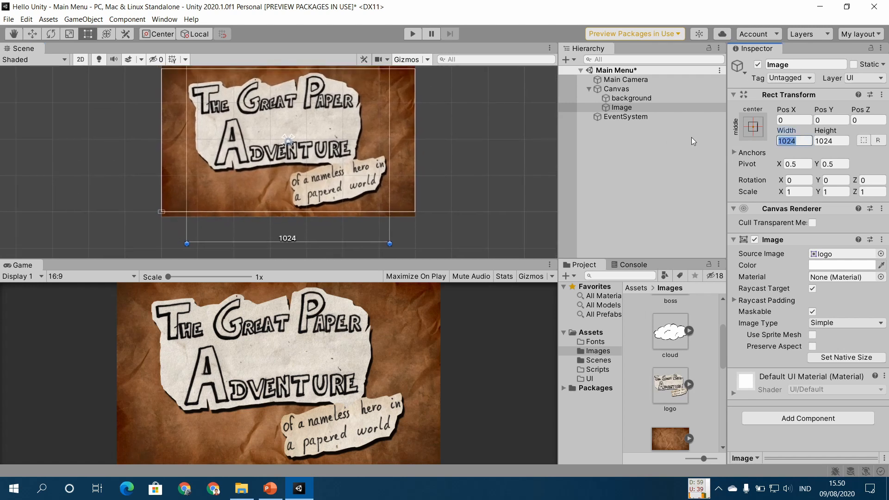
type("512")
key("Tab")
type("512")
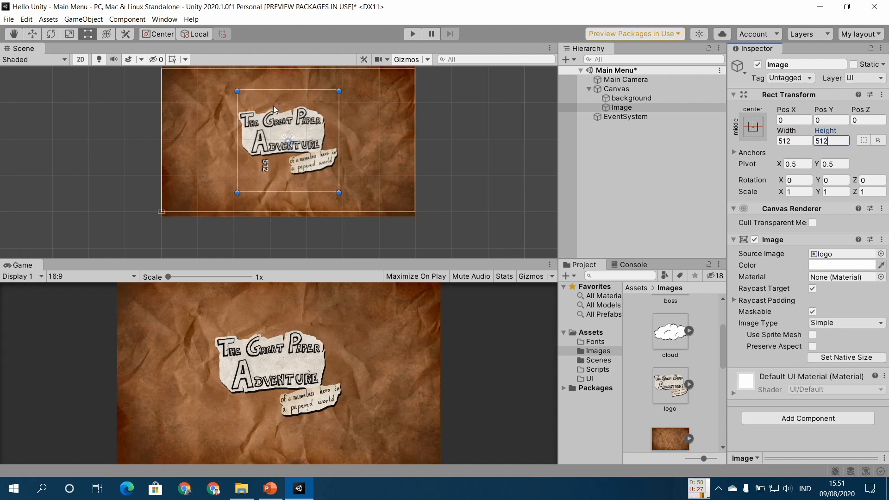
Step: Move the logo image up to a Pos Y of about 119, keeping it horizontally centred, and deselect it
scroll(273, 105, "up", 3)
left_click_drag(302, 135, 307, 102)
left_click(524, 175)
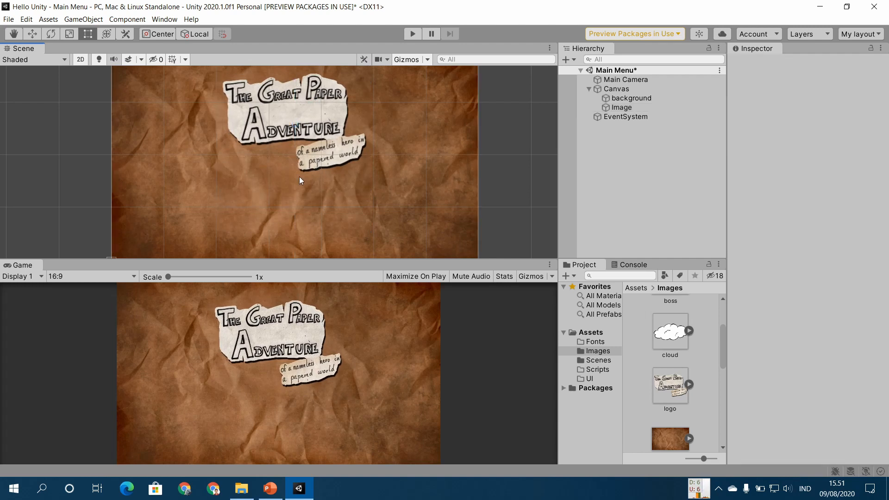
Step: Switch to PowerPoint to read the Logo and Anchor slides, and return to Unity
left_click(270, 488)
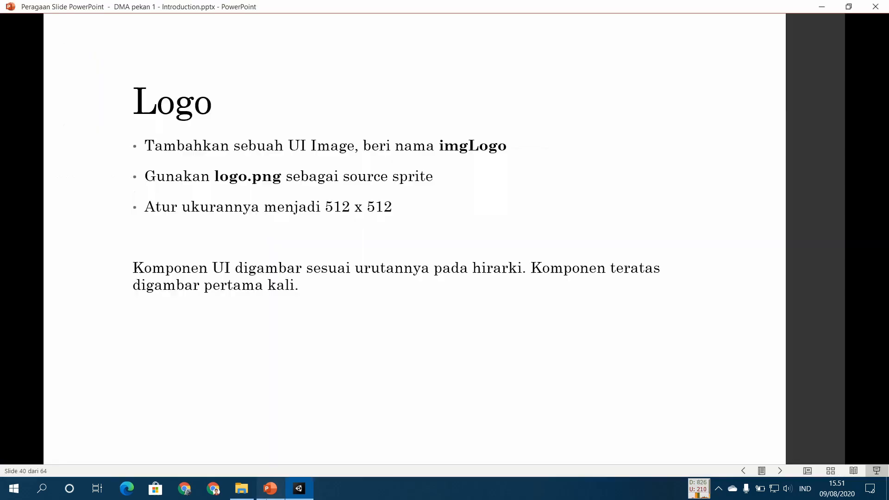
left_click(326, 334)
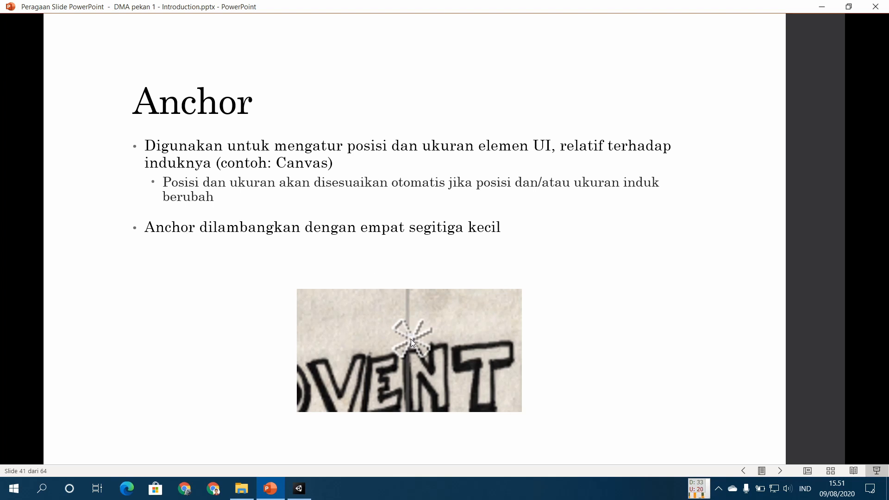
left_click(299, 488)
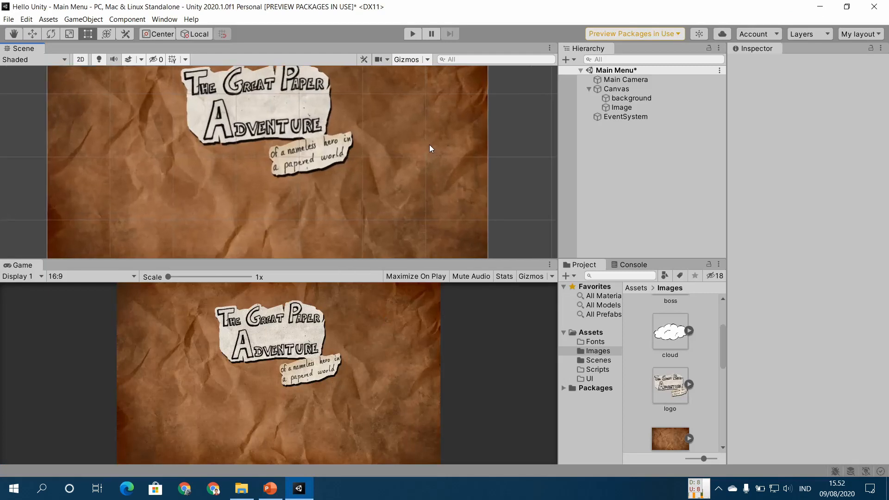
Step: Examine the anchor markers of the logo image and the background in the Scene view, comparing both objects' Rect Transforms
scroll(429, 144, "up", 3)
left_click(648, 107)
middle_click_drag(411, 148, 459, 168)
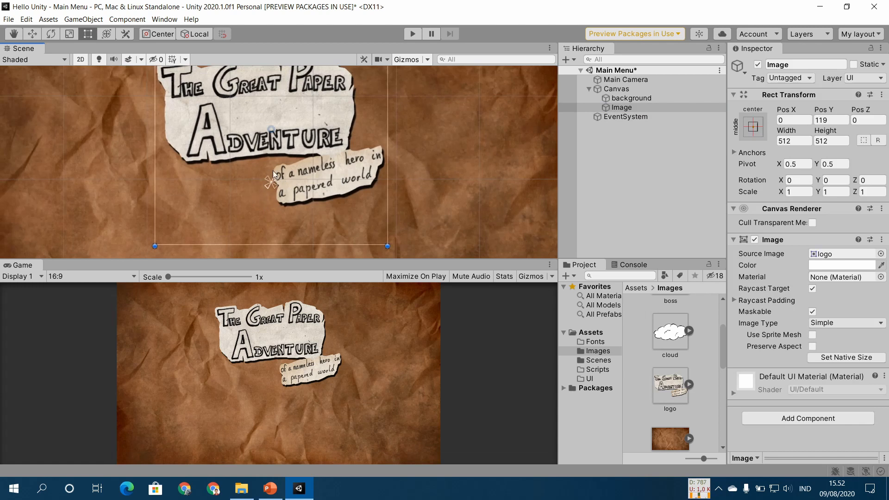
left_click(638, 99)
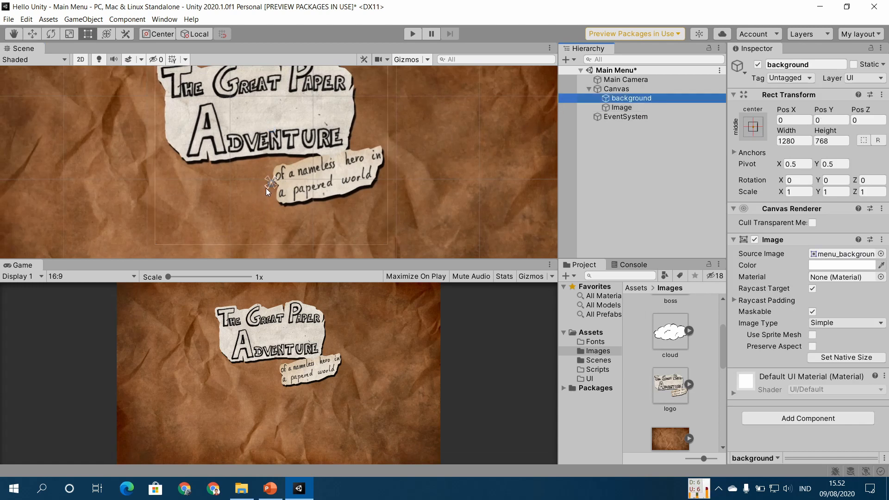
left_click(668, 105)
left_click(667, 98)
left_click(666, 107)
scroll(443, 146, "down", 4)
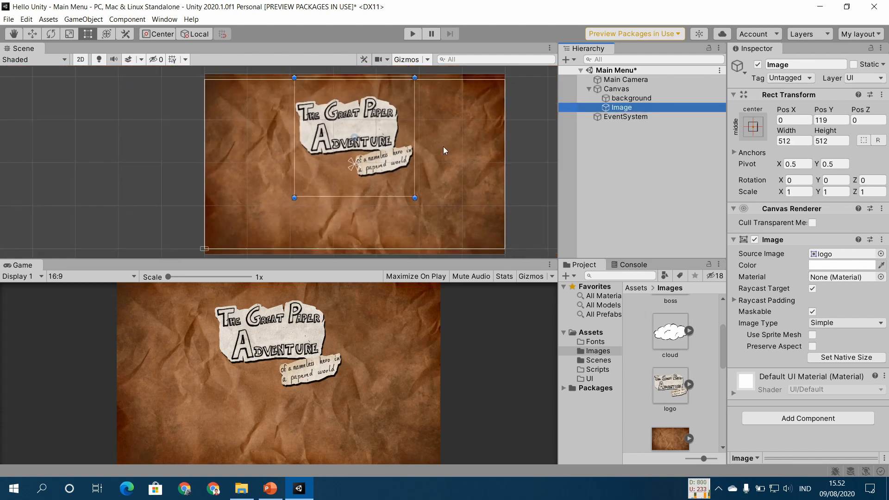
middle_click_drag(466, 160, 436, 156)
Step: Switch to PowerPoint to view the Anchor example and Anchor Split slides, and return to Unity
left_click(282, 494)
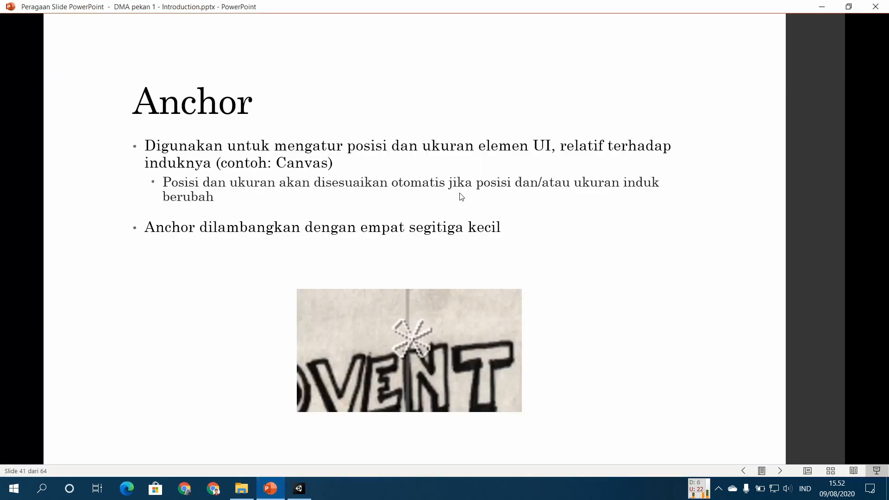
key("Right")
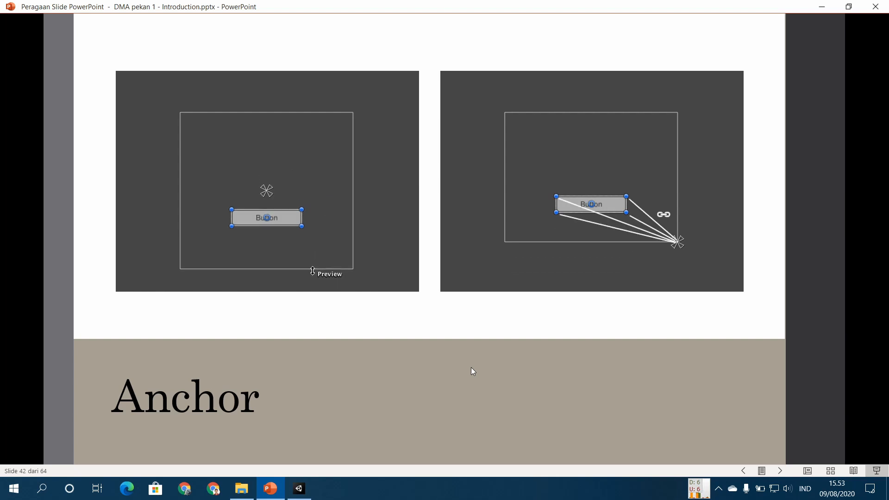
key("Right")
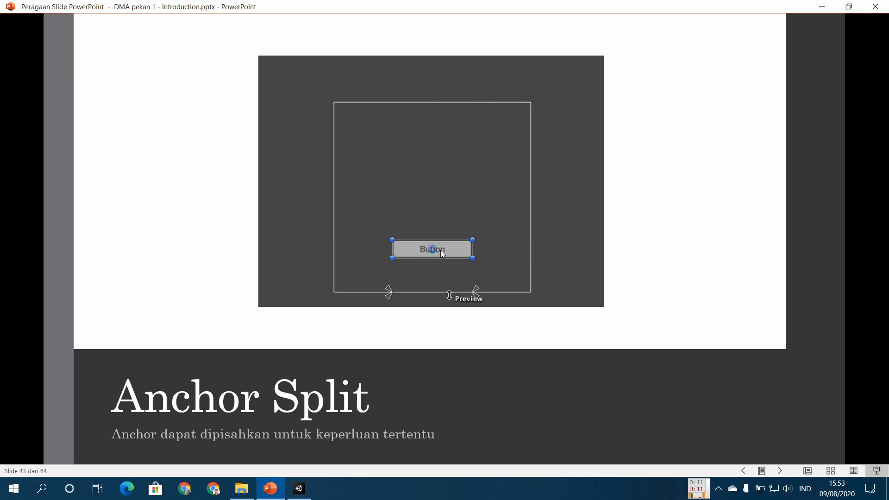
left_click(301, 496)
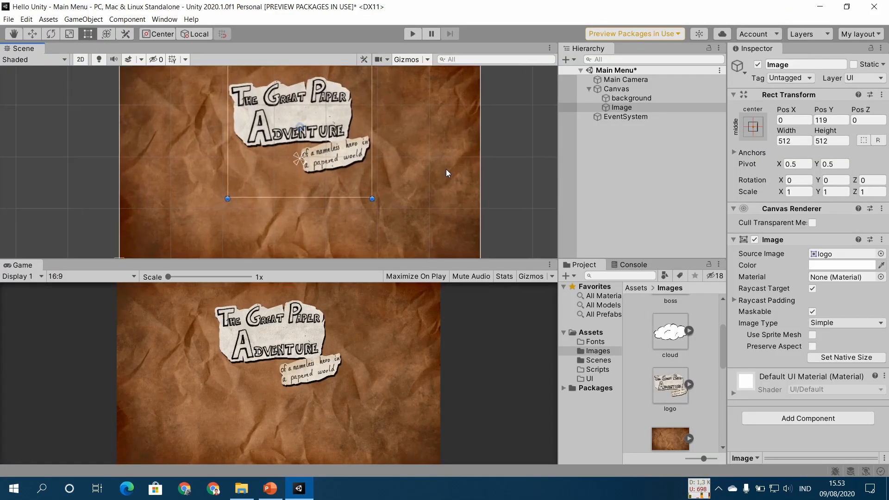
Step: Rename the Image object under the Canvas as logo
scroll(446, 173, "up", 1)
left_click(650, 90)
left_click(652, 109)
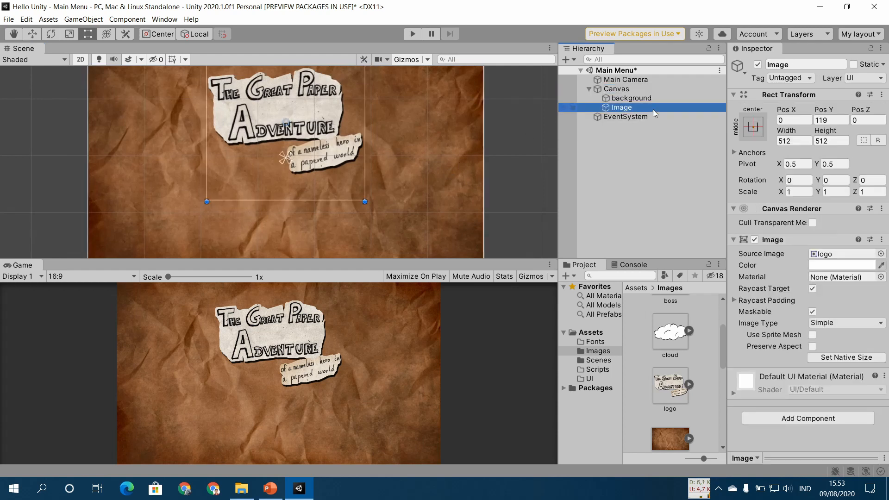
left_click(653, 109)
type("logo")
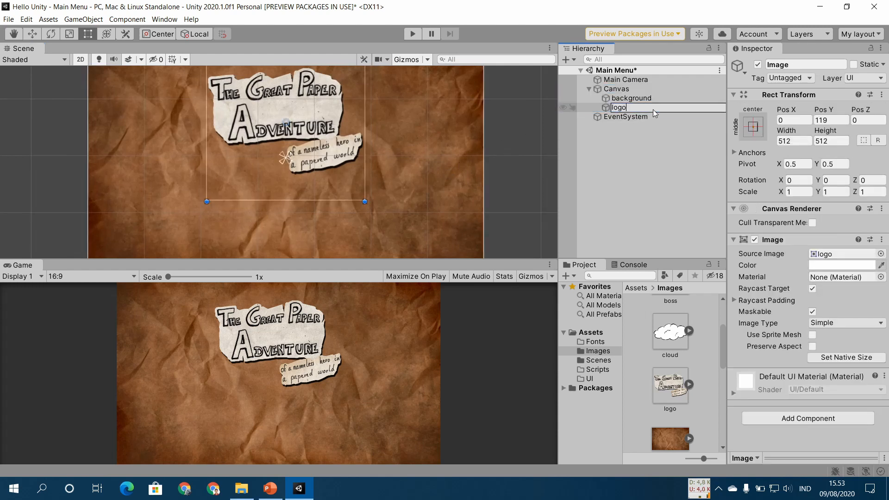
key("Return")
Step: Move the logo's anchors to the canvas's top-left corner and test them by stretching the canvas width
scroll(349, 115, "down", 2)
middle_click_drag(349, 114, 329, 141)
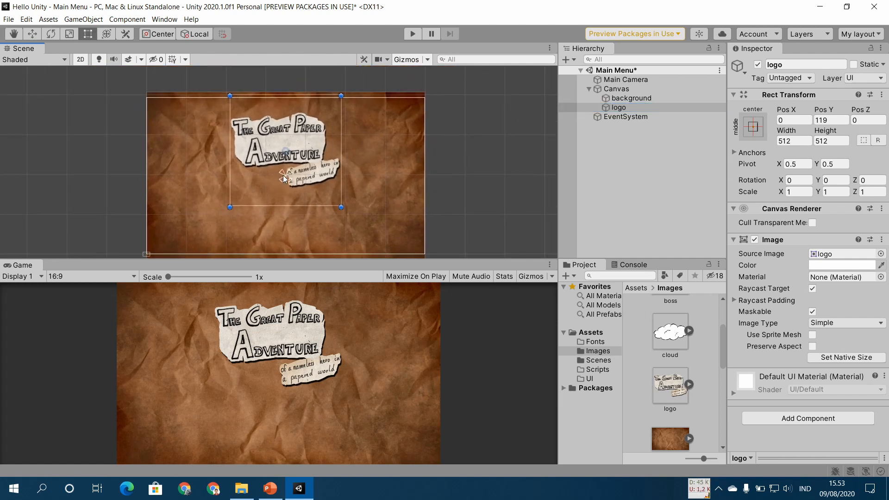
left_click_drag(282, 175, 145, 96)
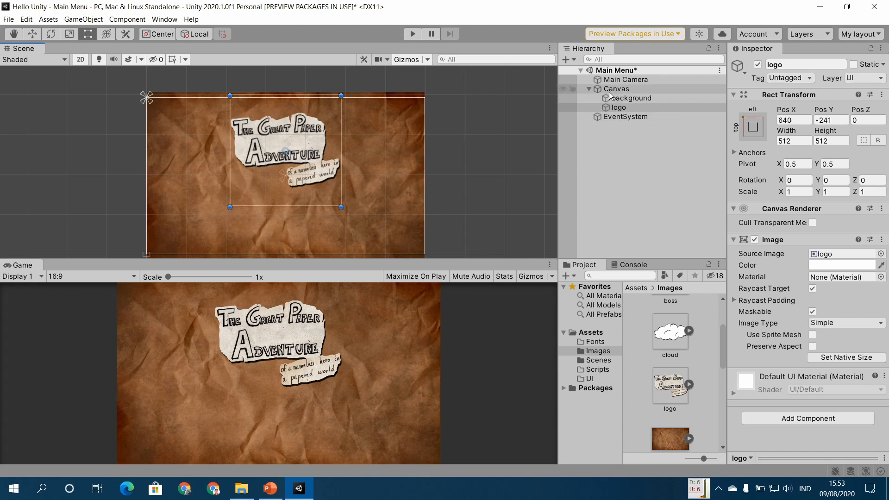
left_click_drag(424, 149, 538, 149)
left_click_drag(630, 144, 525, 151)
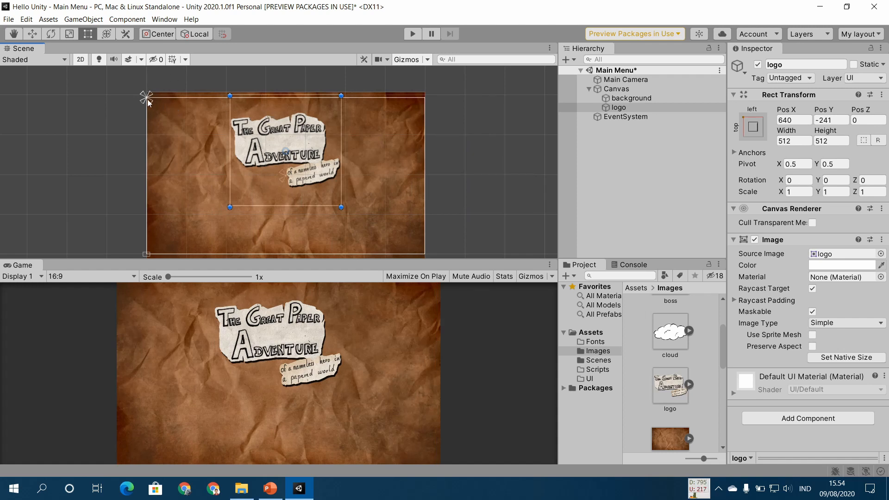
mouse_move(147, 96)
left_mouse_down()
mouse_move(217, 96)
mouse_move(126, 92)
mouse_move(147, 94)
left_mouse_up()
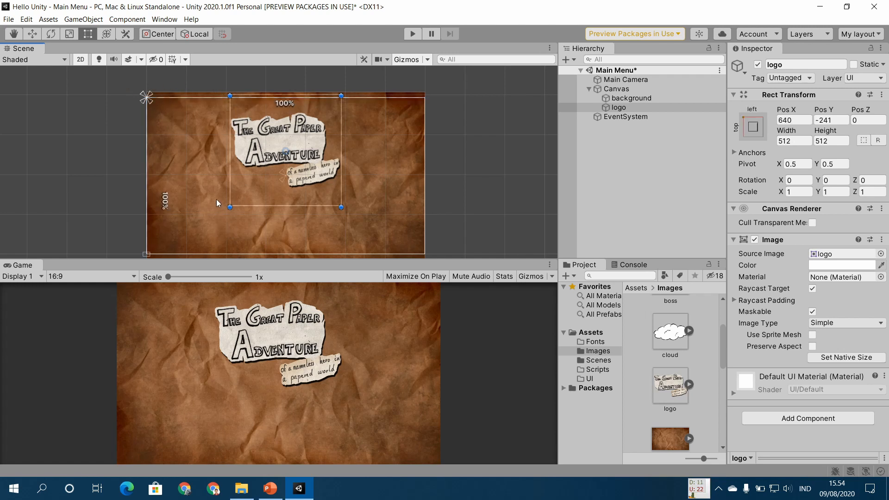
left_click(145, 97)
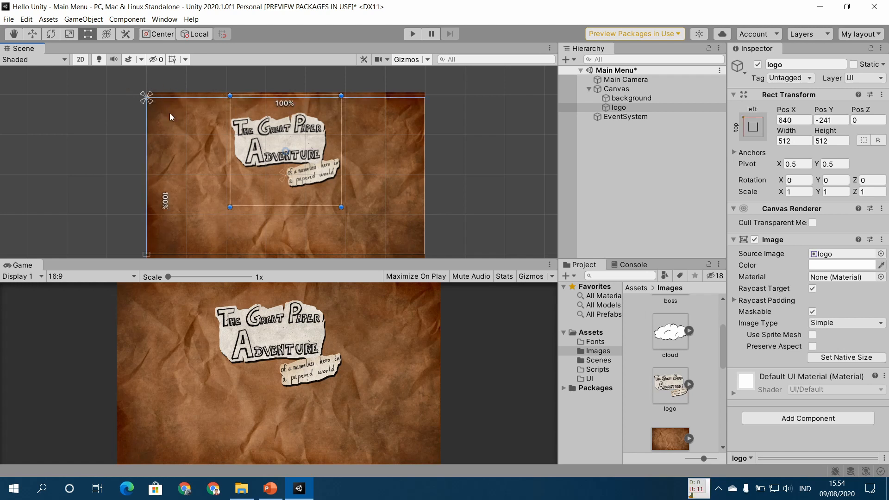
left_click(148, 104)
Step: Move the logo's anchors to the canvas's bottom-right corner and test them by resizing the canvas, undoing the last change
left_click_drag(149, 104, 443, 260)
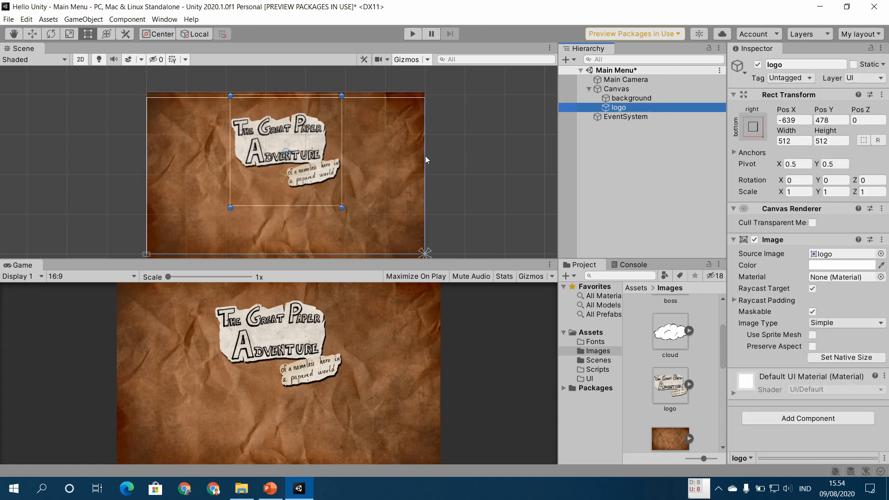
left_click(448, 154)
left_click(606, 107)
mouse_move(424, 129)
left_mouse_down()
mouse_move(598, 136)
mouse_move(425, 130)
left_mouse_up()
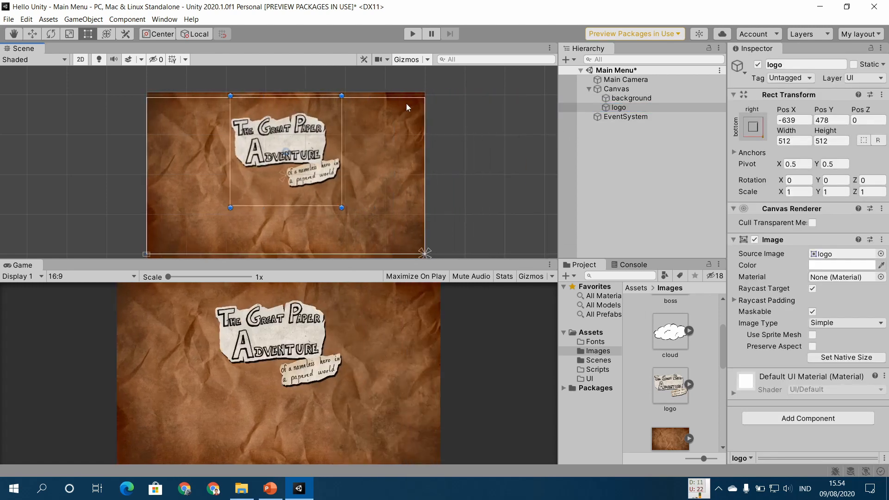
left_click_drag(408, 100, 408, 418)
key("ctrl+z")
Step: Split the logo's anchors horizontally along the canvas's bottom edge, near the logo's left and right sides, and test them by stretching the canvas width
middle_click_drag(448, 185, 455, 159)
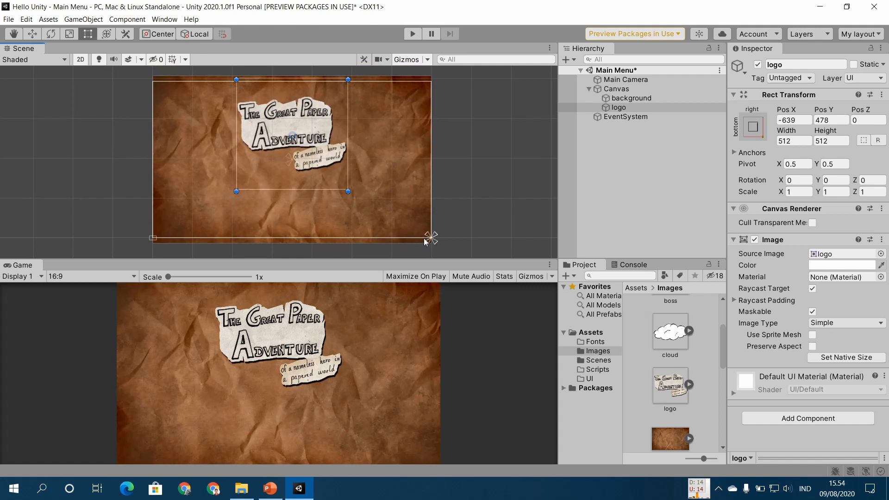
left_click_drag(428, 242, 232, 237)
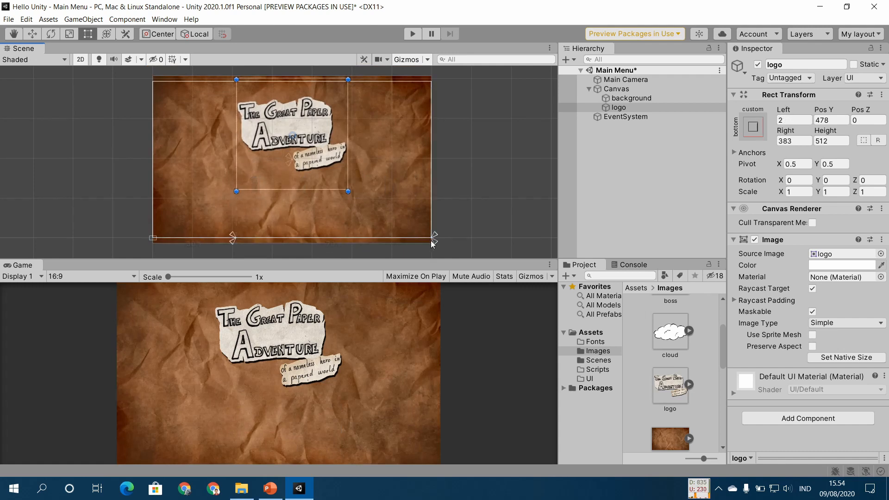
left_click_drag(433, 242, 350, 238)
left_click_drag(431, 147, 719, 151)
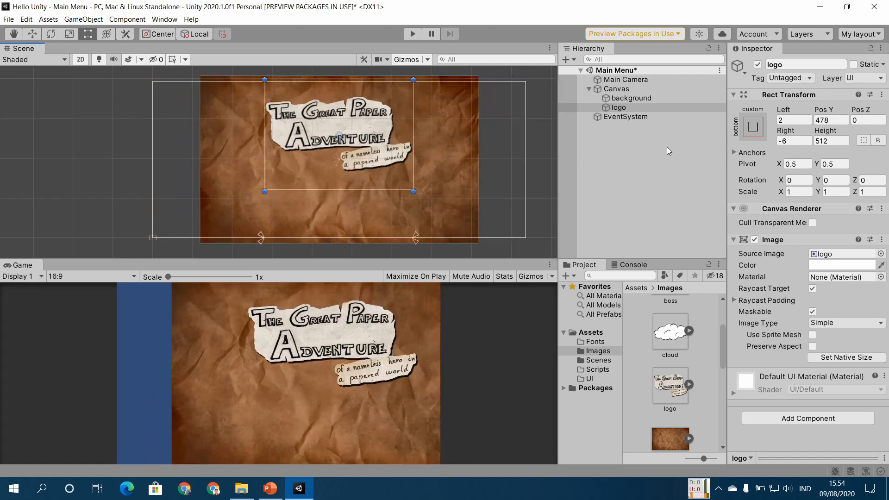
left_click(448, 153)
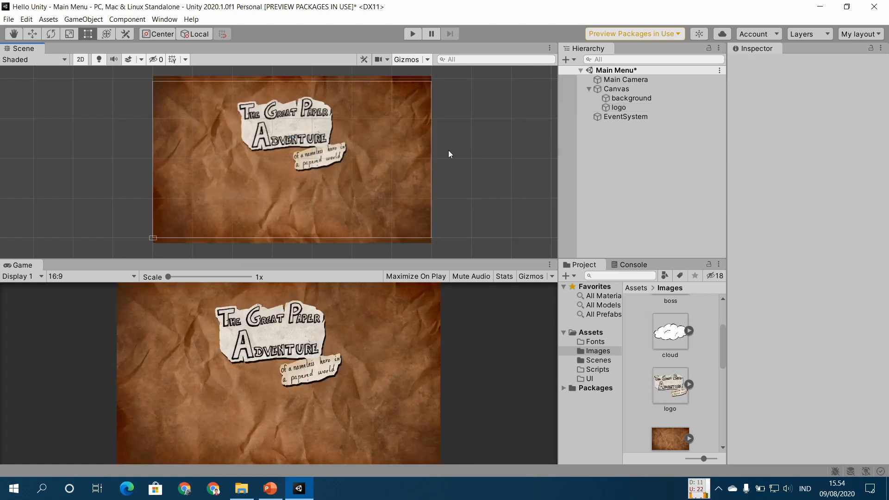
left_click(619, 107)
left_click_drag(431, 136, 485, 156)
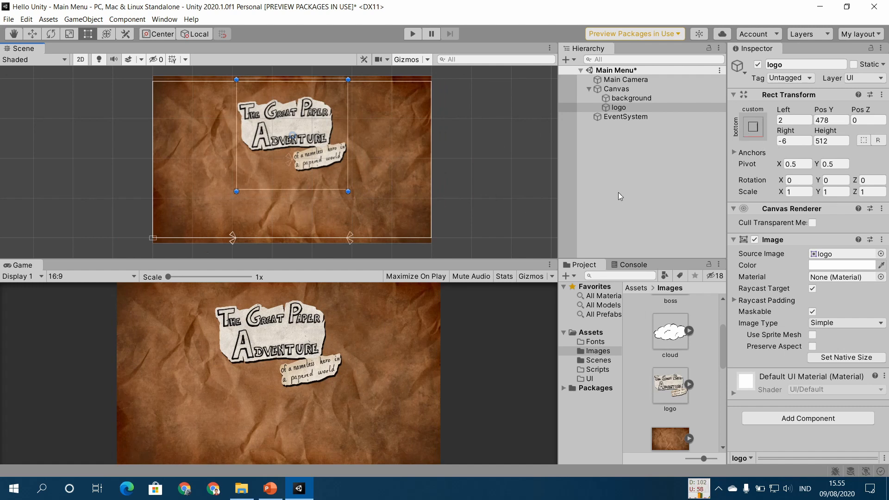
Step: Apply the middle-center anchor preset to the logo, try the top-right preset, and return to middle-center
left_click(752, 128)
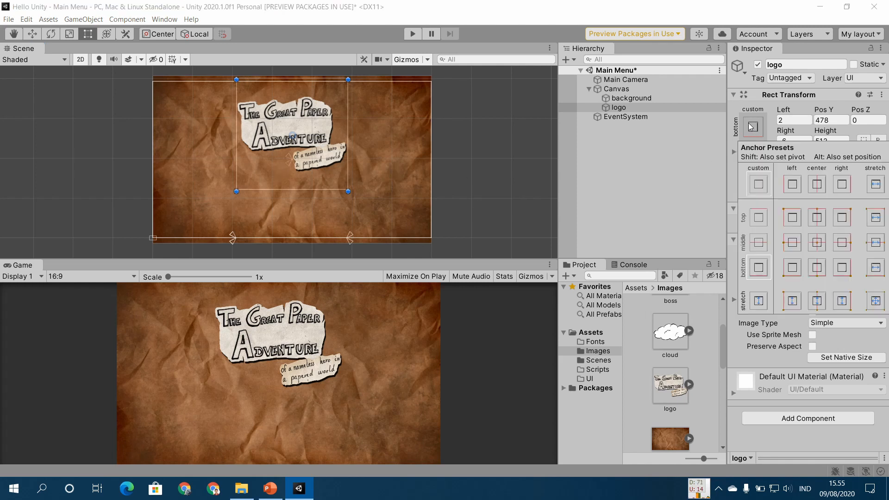
left_click(753, 127)
left_click(756, 128)
left_click(754, 134)
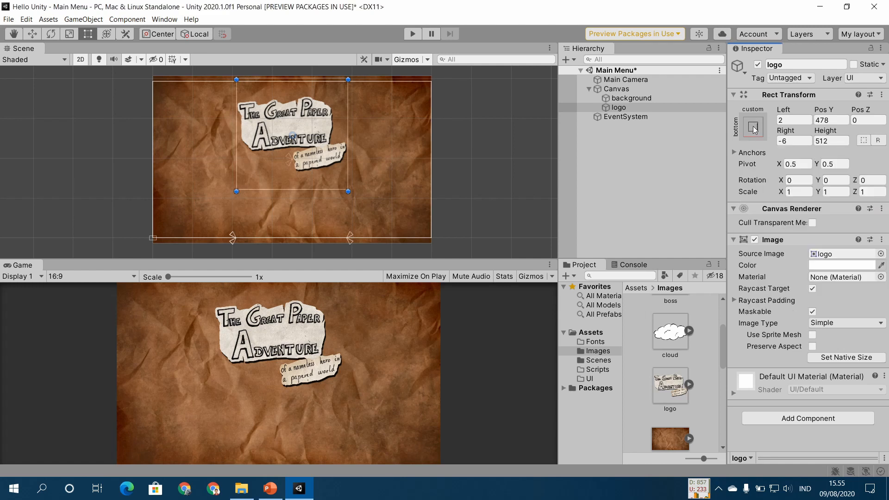
left_click(754, 127)
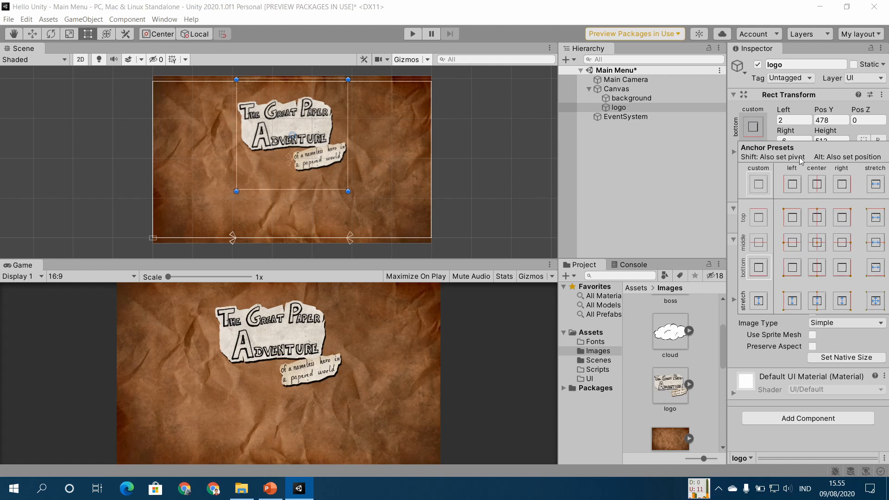
left_click(817, 244)
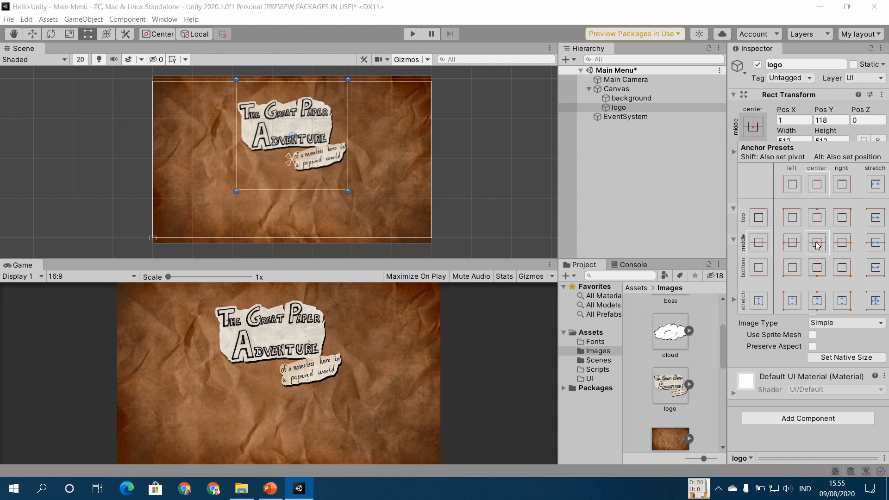
left_click(842, 218)
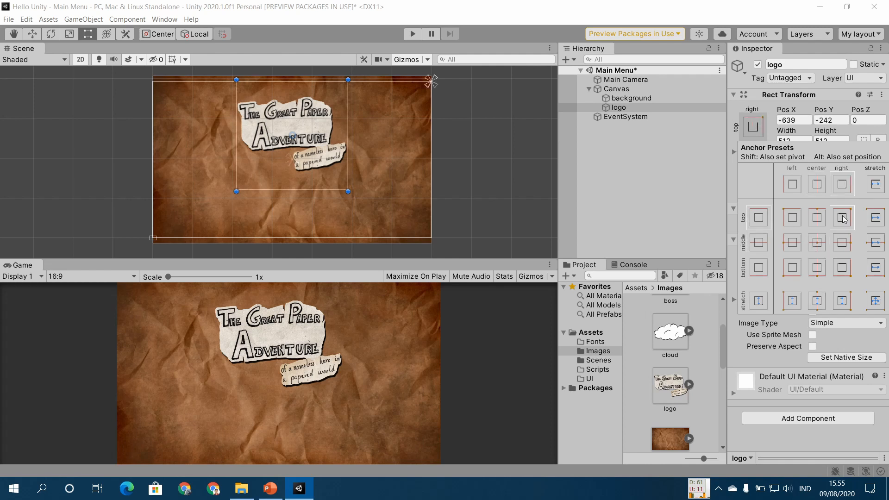
left_click(817, 243)
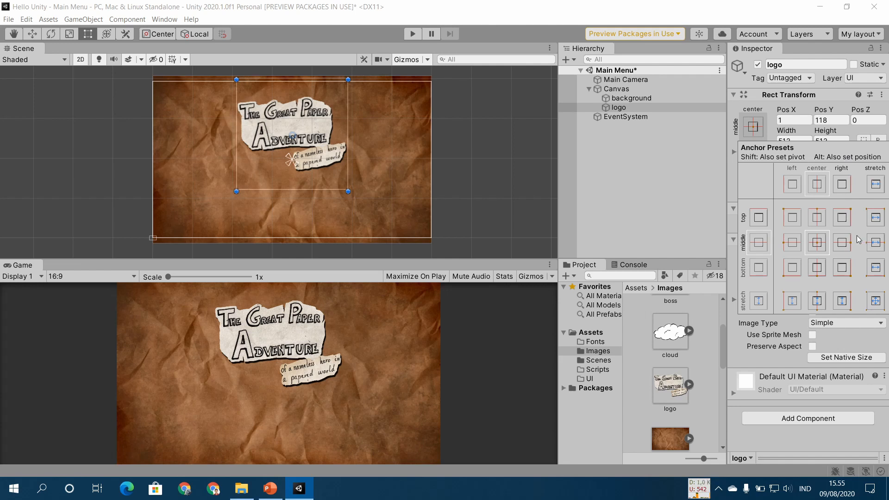
Step: Try the top-left anchor preset on the logo with its position included, and apply middle-center the same way
key("alt")
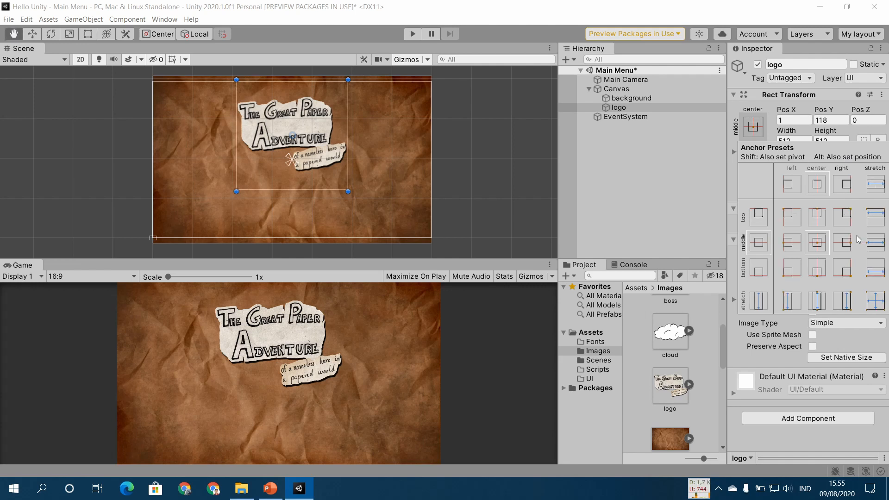
left_click(792, 217, "alt")
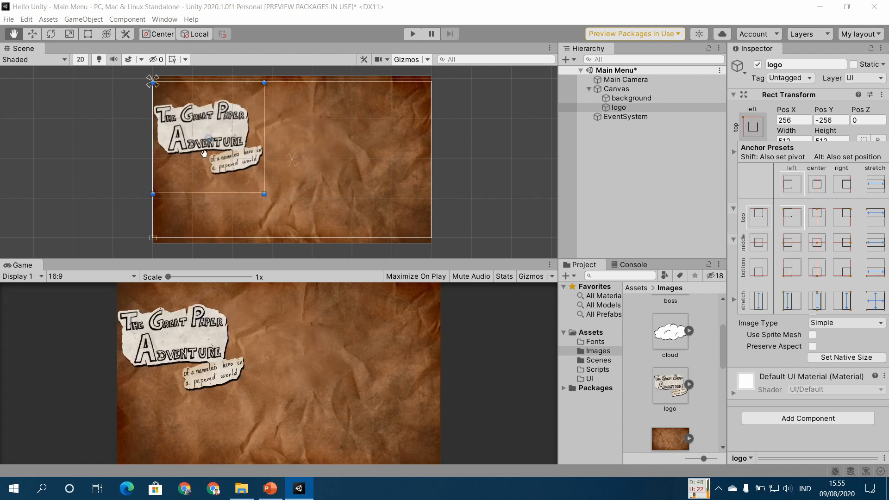
left_click(817, 243, "alt")
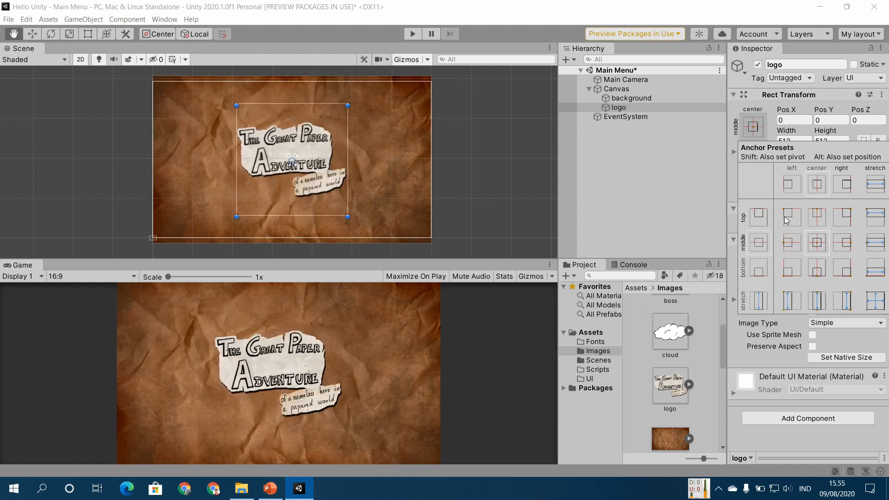
left_click(791, 218, "alt")
left_click(818, 246, "alt")
Step: Move the logo straight up to a Pos Y of about 128, keeping it horizontally centred, and deselect it
left_click(495, 131)
left_click(299, 149)
left_click_drag(313, 152, 314, 122)
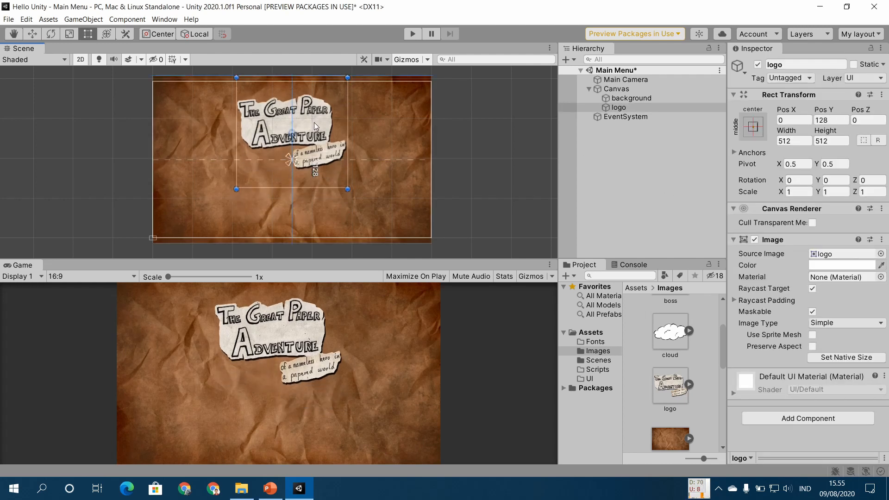
left_click(493, 152)
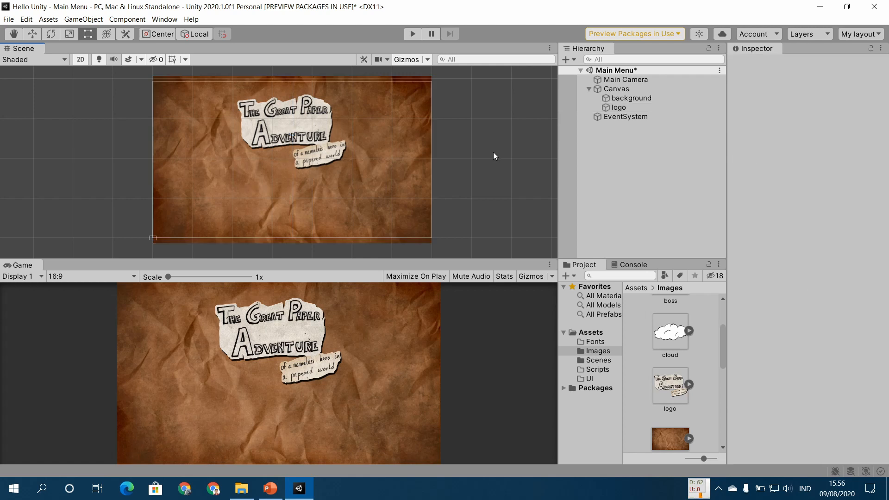
Step: Switch to PowerPoint to read the Pivot and Modifikasi Anchor & Pivot slides, and return to Unity
left_click(270, 488)
key("Right")
key("Right")
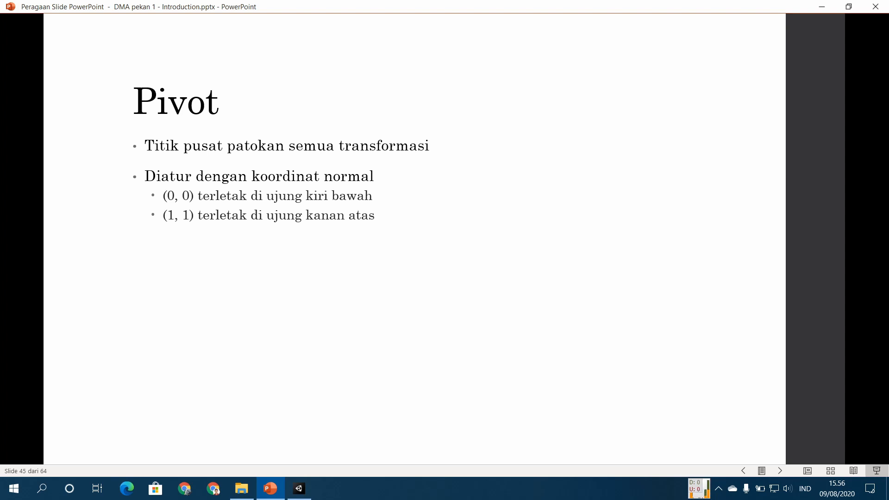
left_click(569, 189)
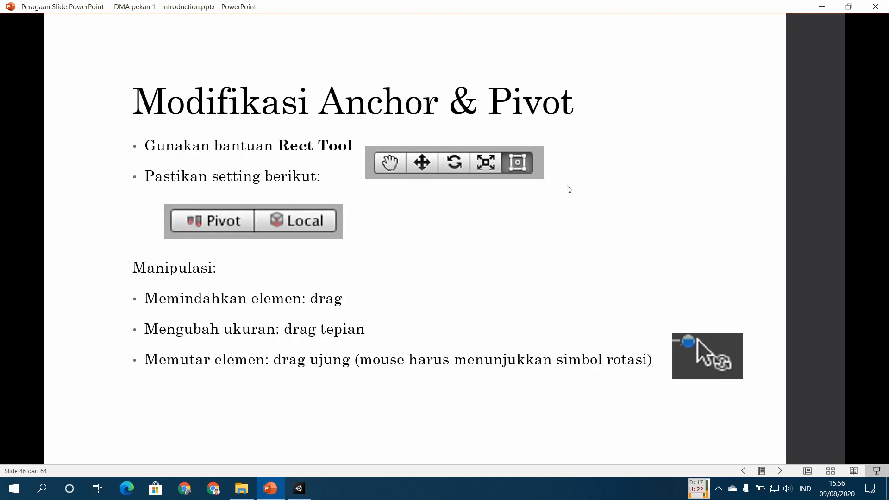
left_click(299, 489)
Step: Select the logo and examine its pivot point up close in the Scene view
scroll(304, 128, "up", 3)
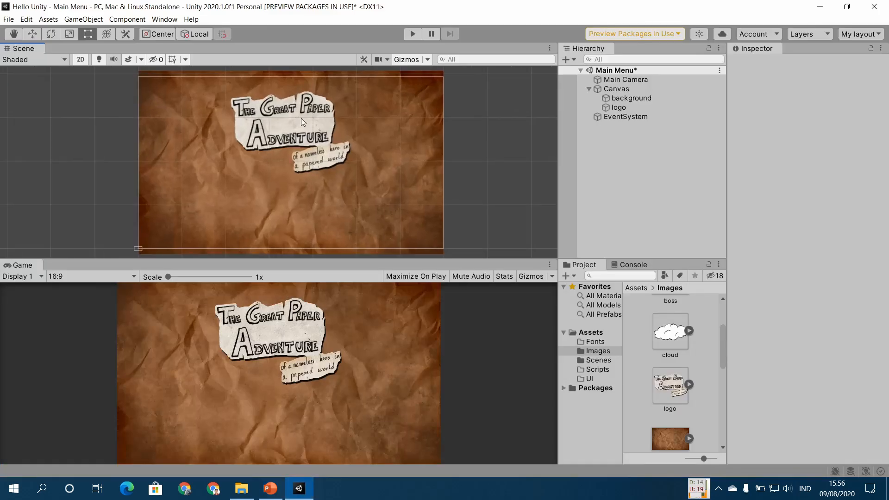
left_click(300, 118)
scroll(301, 118, "up", 4)
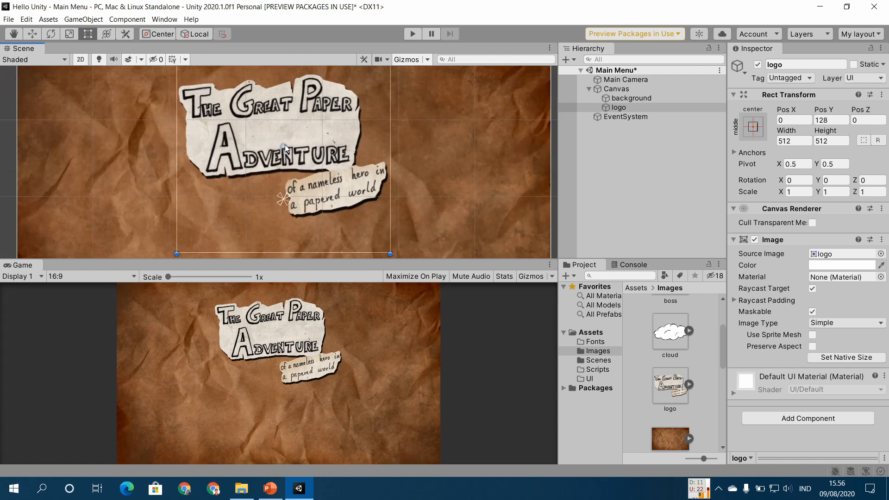
scroll(283, 147, "up", 3)
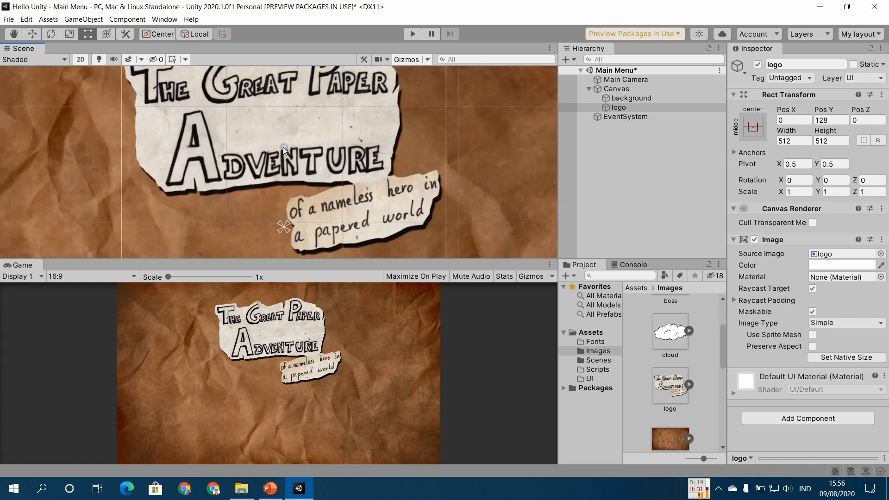
scroll(284, 146, "down", 1)
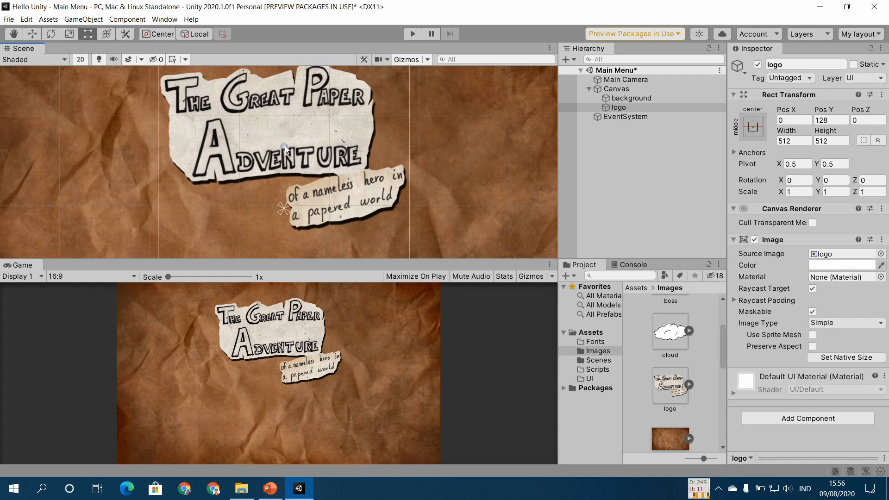
scroll(285, 146, "down", 1)
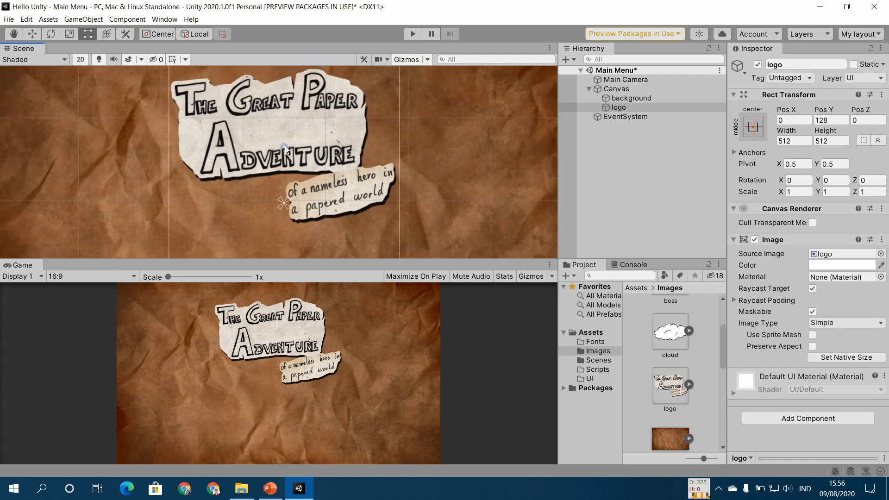
scroll(285, 145, "down", 3)
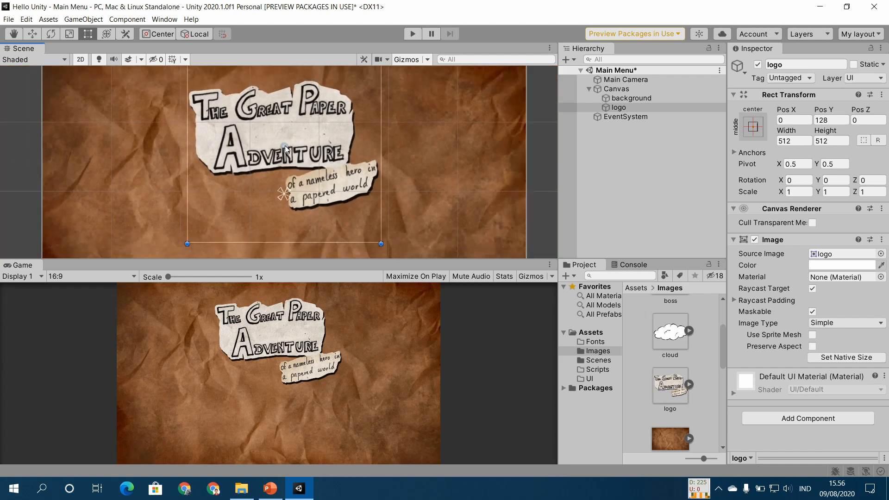
Step: Switch the tool handle position to Pivot, nudge the logo's pivot point very slightly, and return the handle position to Center
left_click(157, 33)
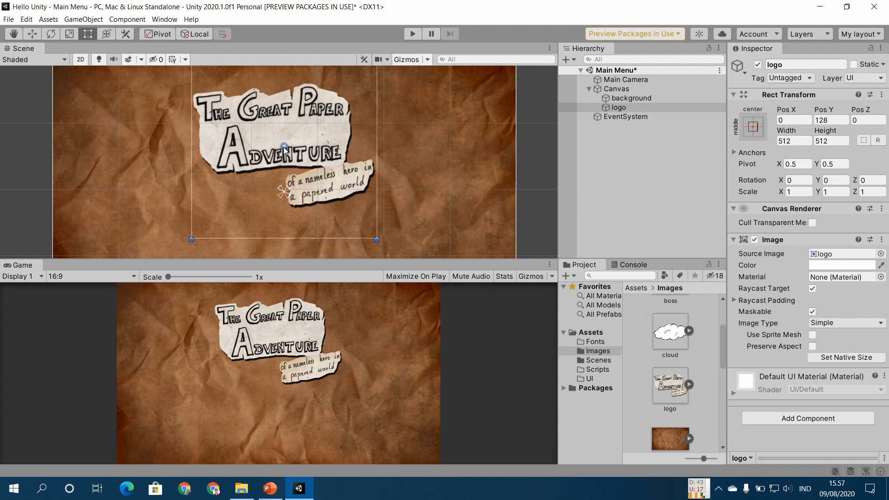
mouse_move(285, 146)
left_mouse_down()
mouse_move(265, 135)
mouse_move(209, 154)
mouse_move(192, 188)
mouse_move(192, 241)
mouse_move(213, 210)
mouse_move(193, 240)
mouse_move(224, 208)
mouse_move(192, 242)
mouse_move(286, 146)
left_mouse_up()
key("z")
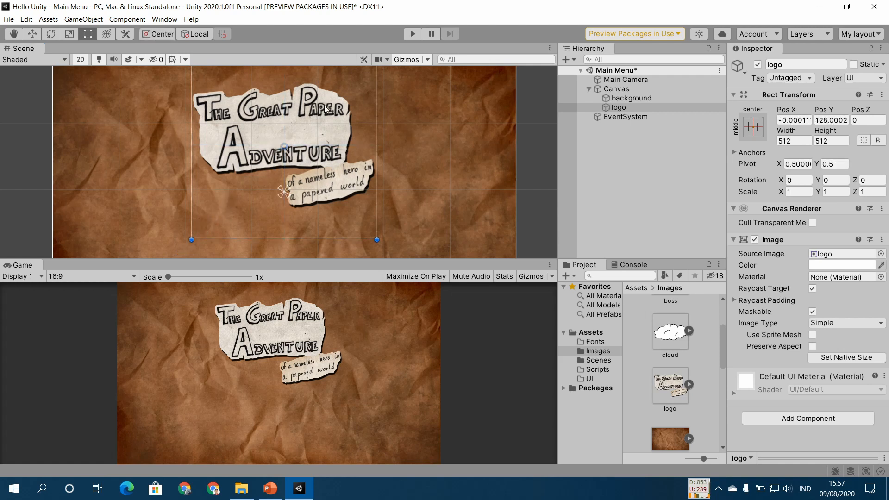
Step: Rotate the logo around its centre from one of its corners, and undo the rotation
scroll(332, 107, "down", 3)
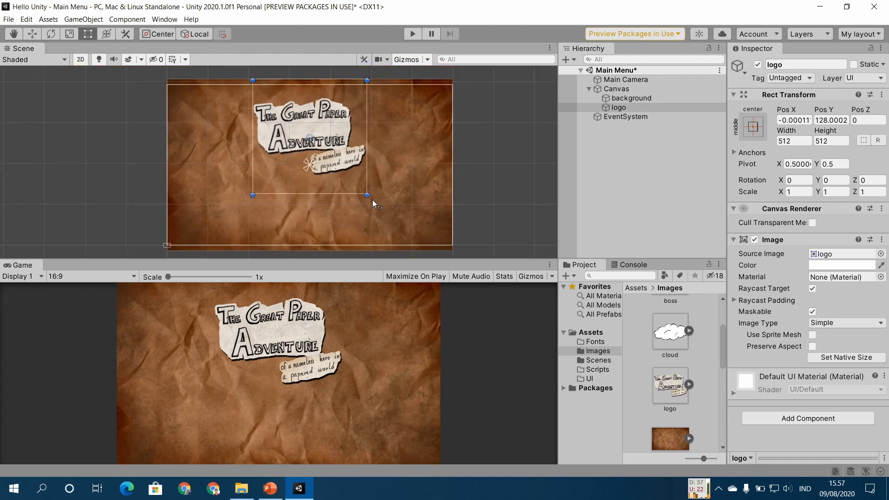
scroll(396, 180, "up", 3)
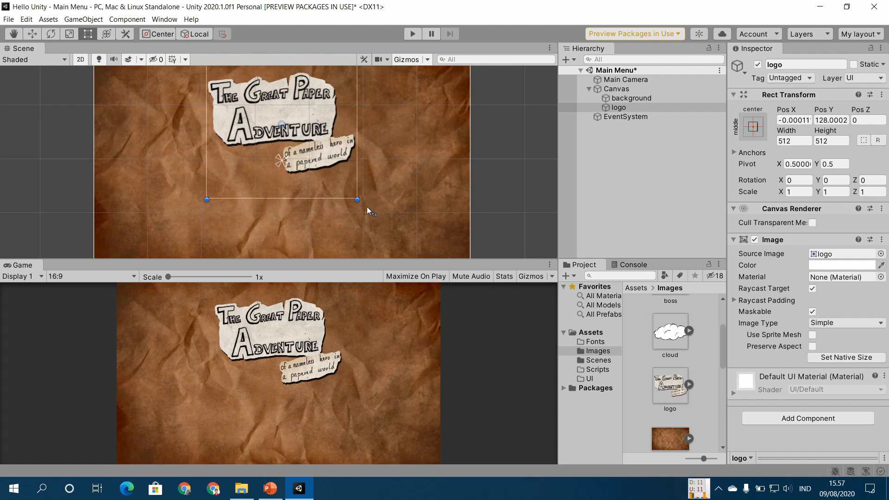
left_click_drag(367, 206, 213, 287)
left_click_drag(352, 241, 407, 193)
key("ctrl+z")
Step: Switch the tool handle position to Pivot and move the logo's pivot point to its lower-left corner
left_click(159, 35)
left_click_drag(283, 126, 209, 199)
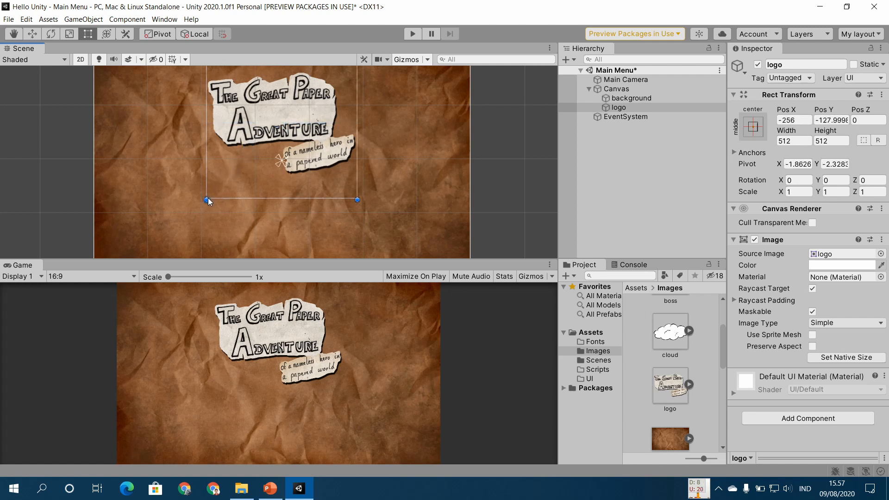
Step: Try rotating the logo around its lower-left pivot, undo the rotation, and return the tool handle position to Center
left_click_drag(360, 204, 302, 203)
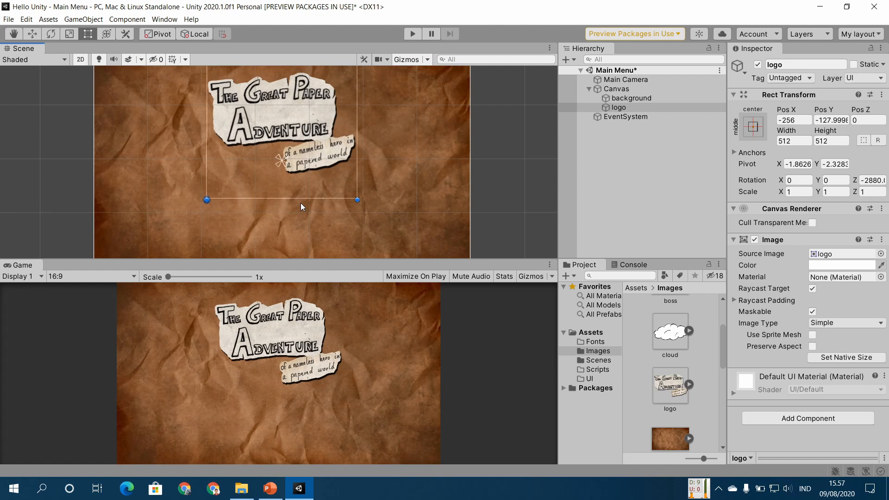
key("ctrl+z")
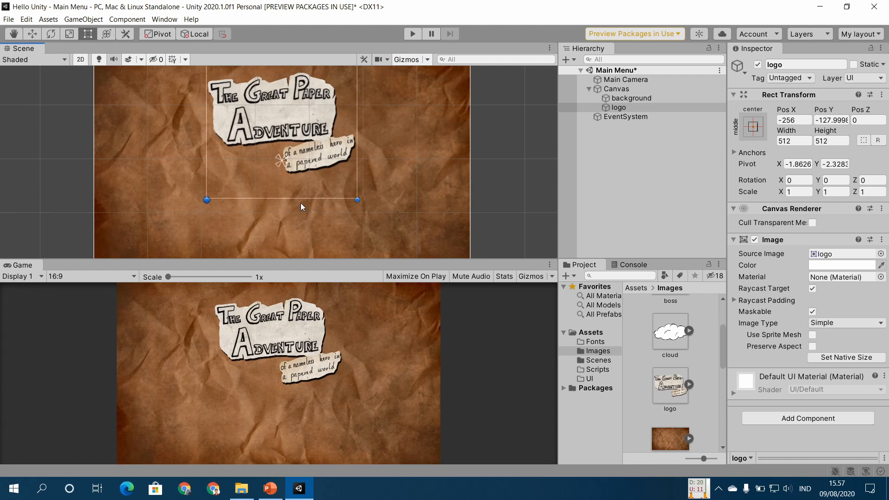
left_click(169, 35)
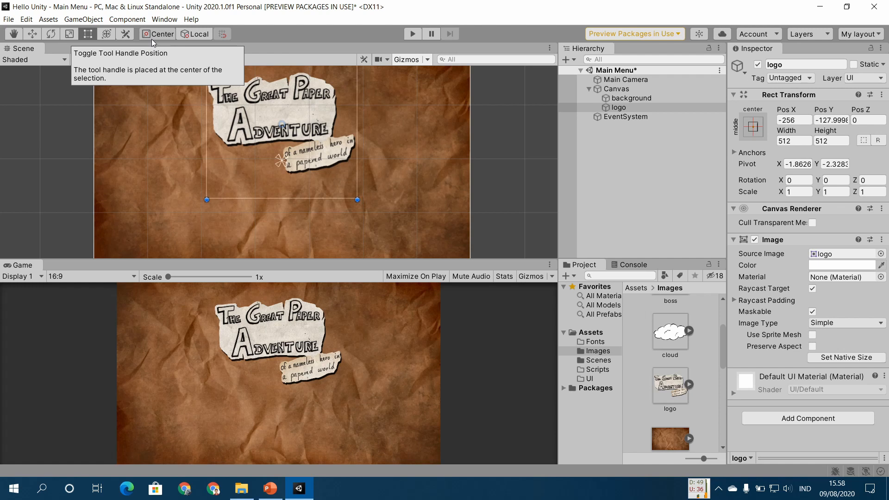
Step: Switch to PowerPoint to read the Modifikasi Anchor & Pivot and Button slides, and return to Unity
left_click(271, 489)
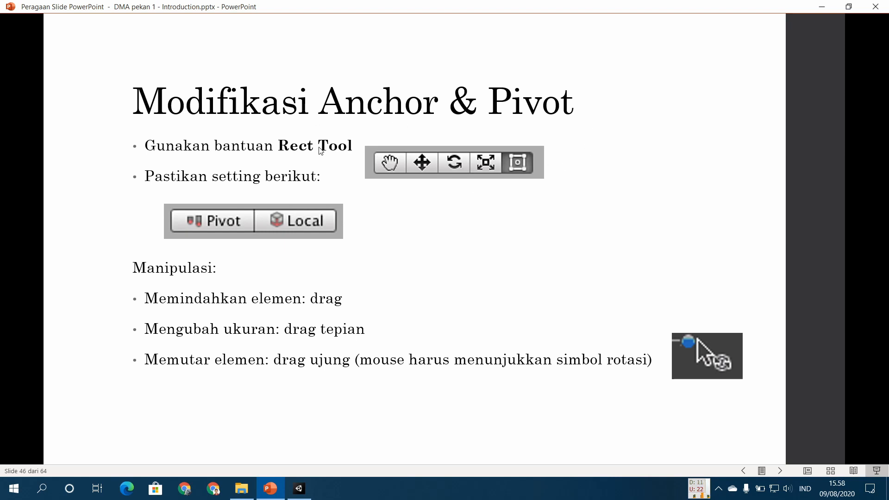
left_click(551, 246)
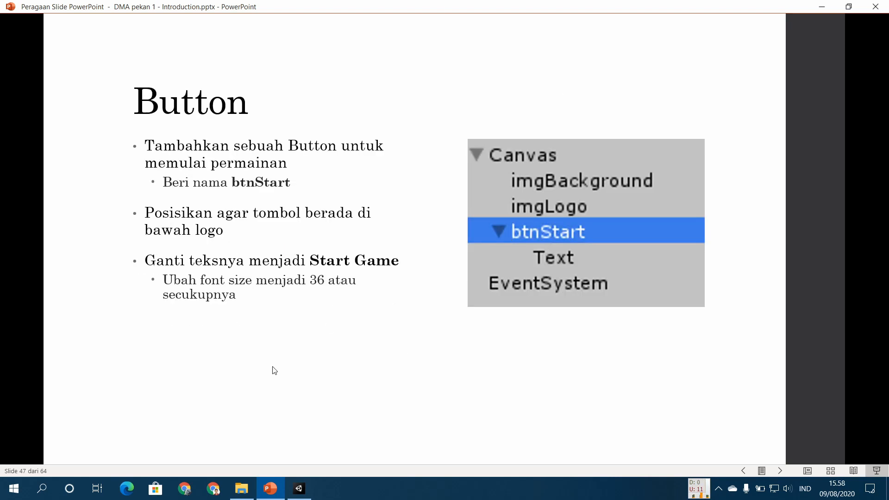
left_click(300, 491)
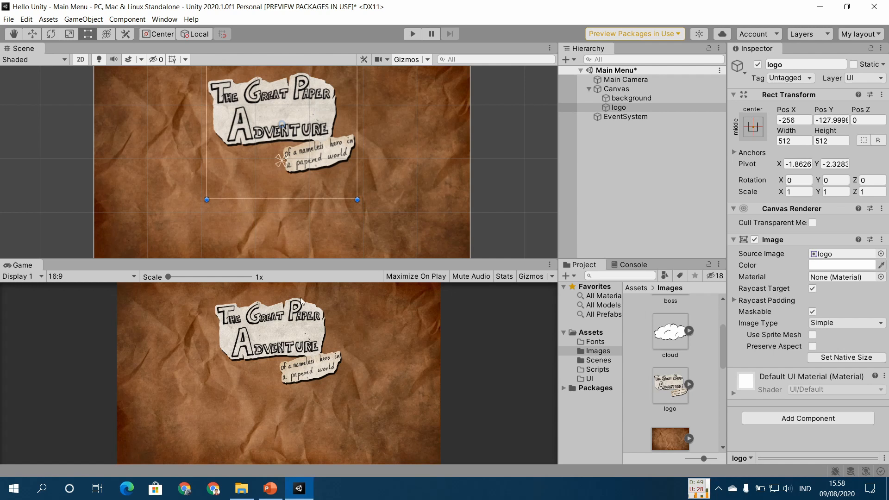
left_click(270, 488)
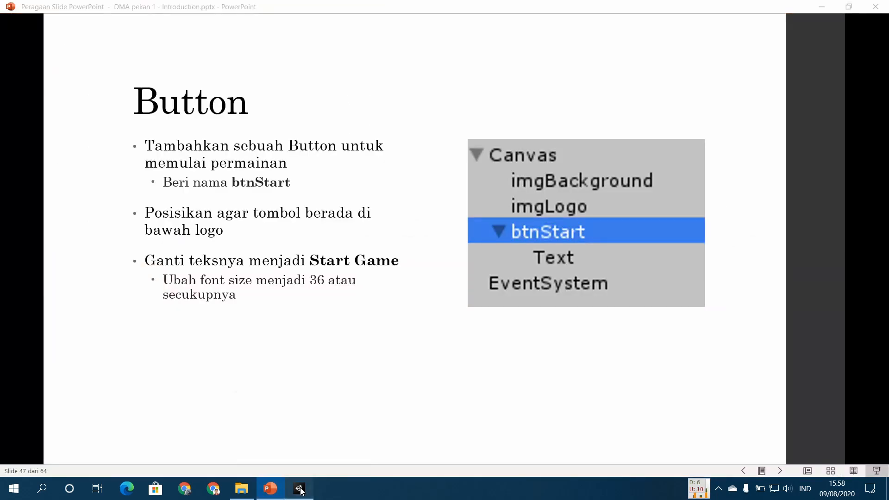
left_click(300, 490)
scroll(428, 148, "down", 2)
scroll(428, 147, "up", 3)
scroll(428, 147, "down", 2)
scroll(428, 147, "down", 1)
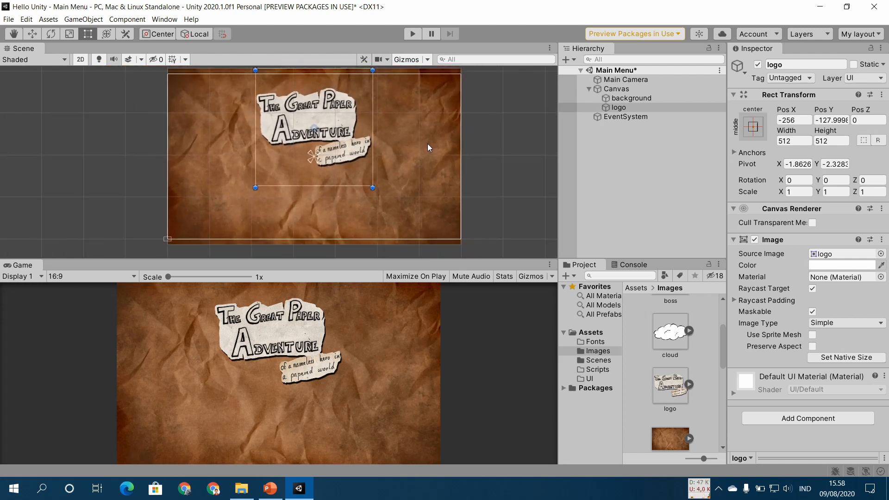